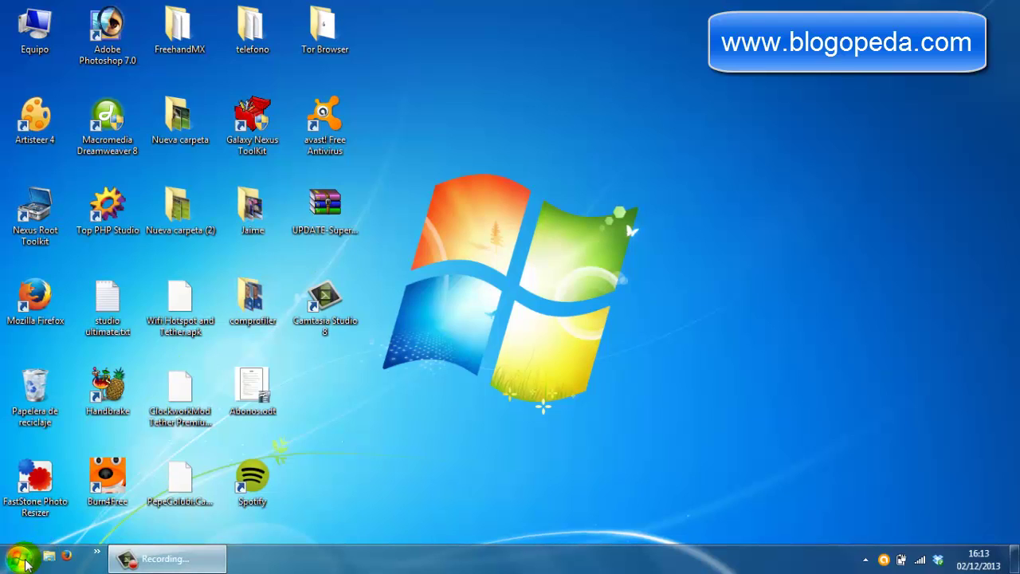
- Search 'cmd' from the Start menu and run cmd.exe as administrator
left_click(19, 558)
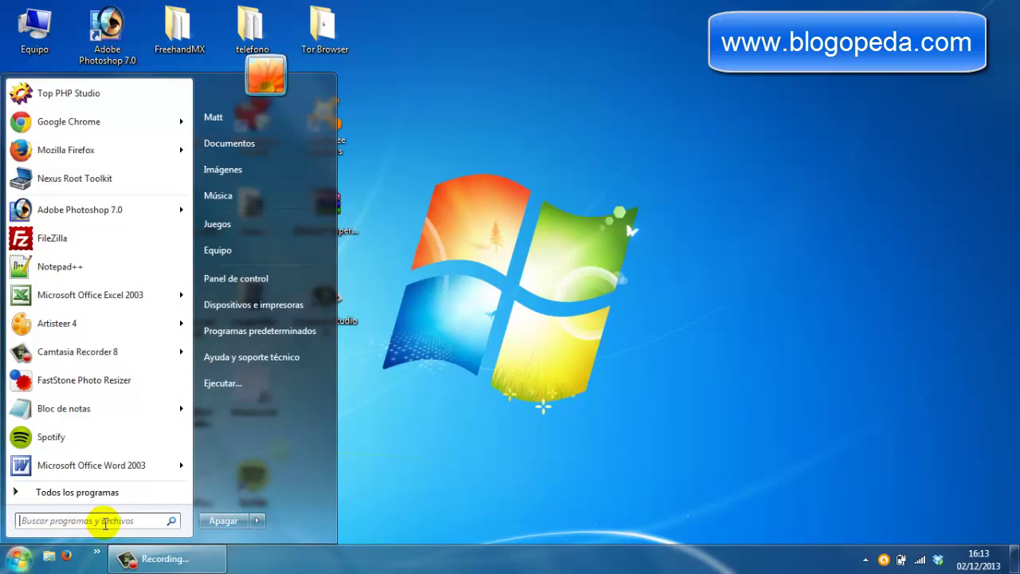
left_click(137, 522)
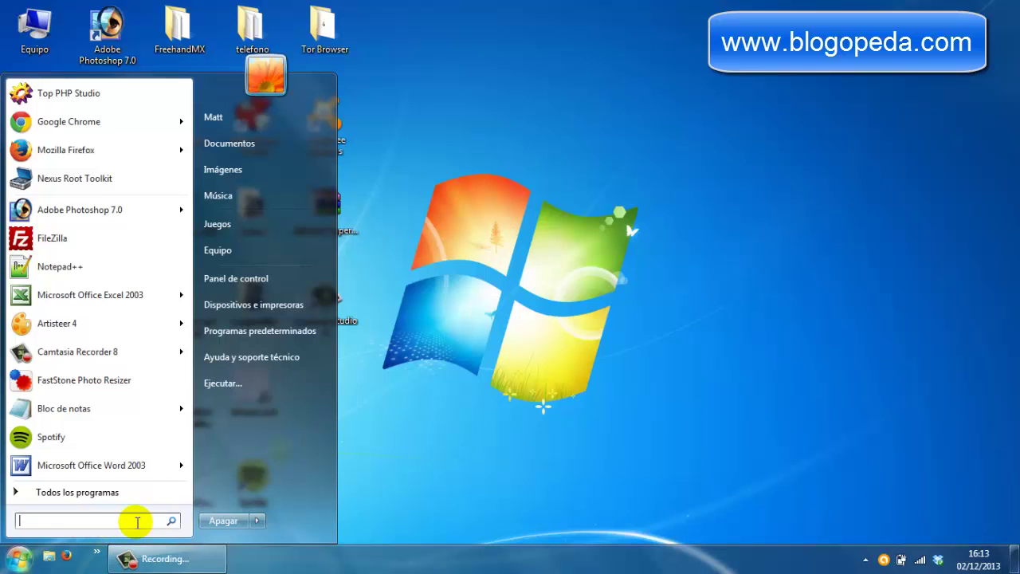
type("cmd")
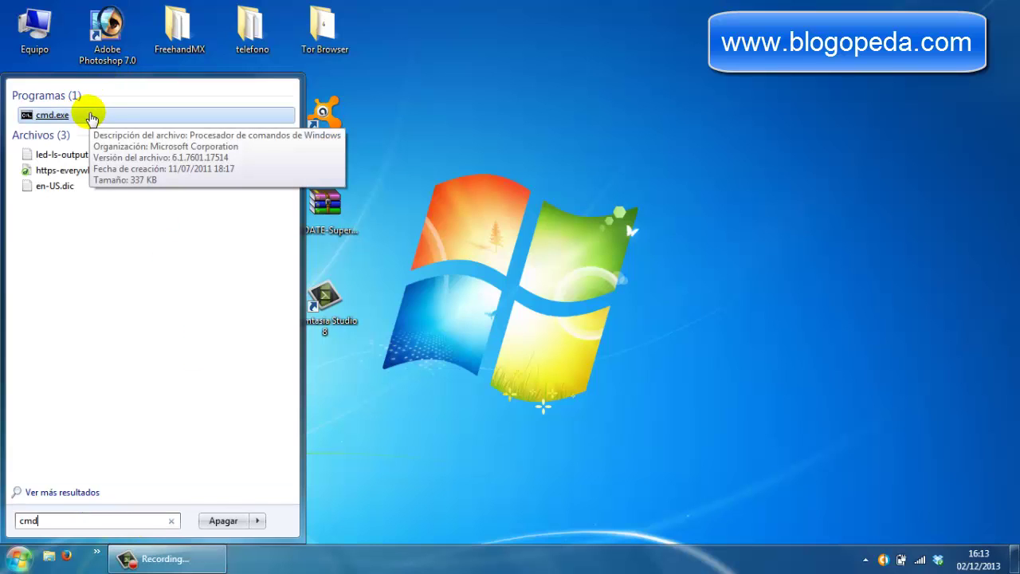
right_click(82, 118)
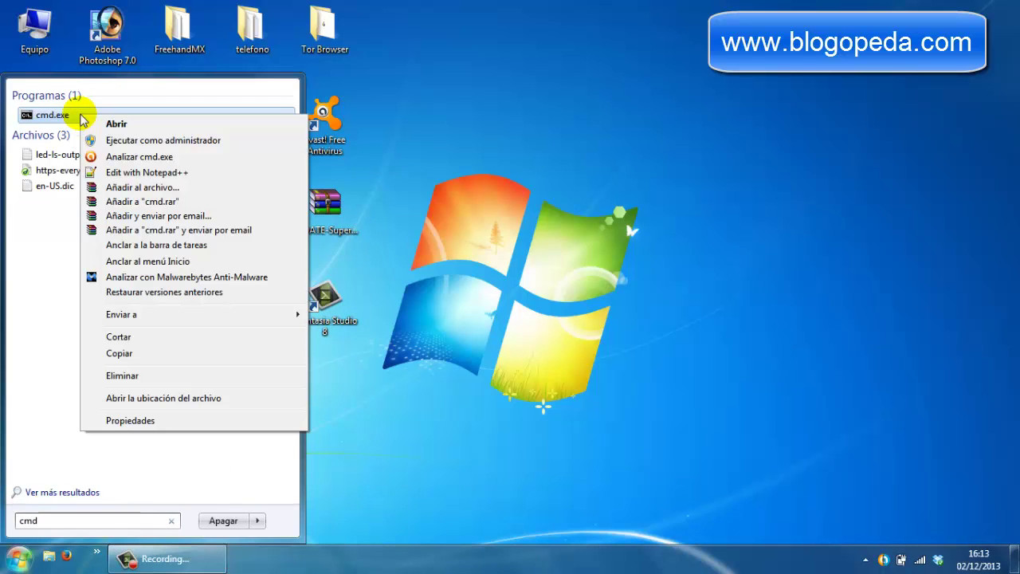
left_click(176, 142)
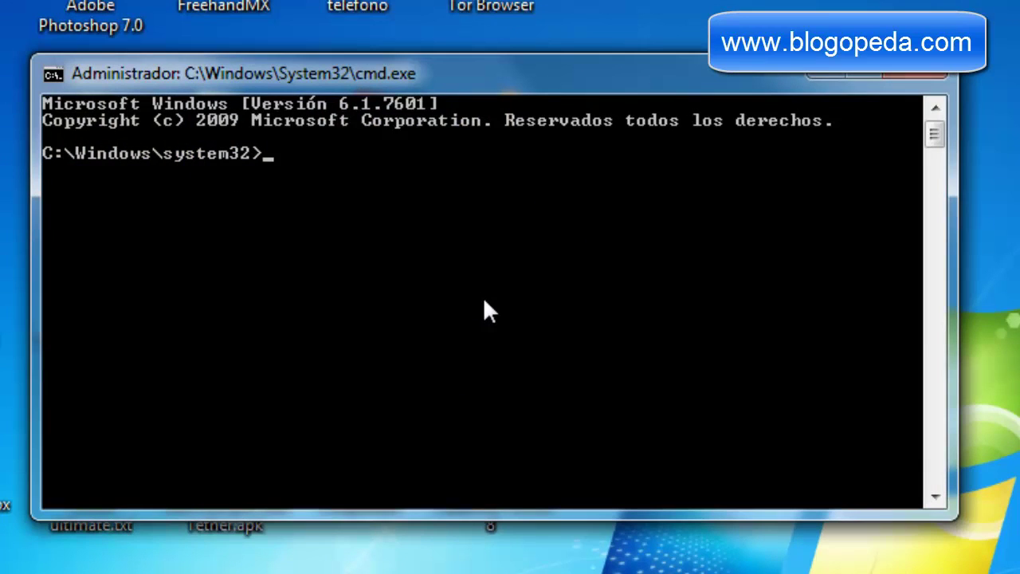
- Run 'netsh wlan show drivers', confirm 'Red hospedada admitida: sí', and close the console
type("tsh show")
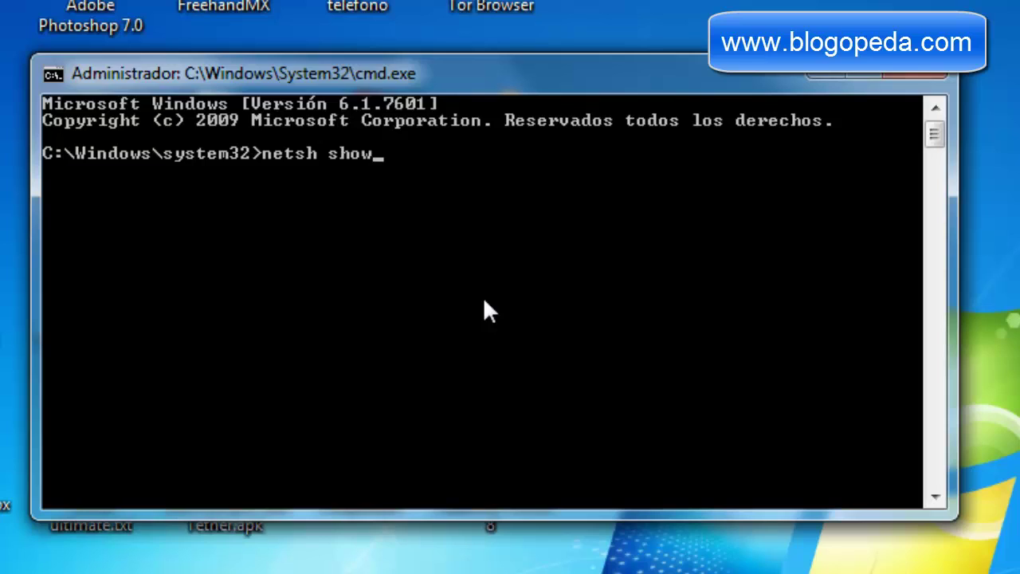
key("BackSpace")
key("BackSpace")
key("BackSpace")
key("BackSpace")
key("BackSpace")
type("wlan show ")
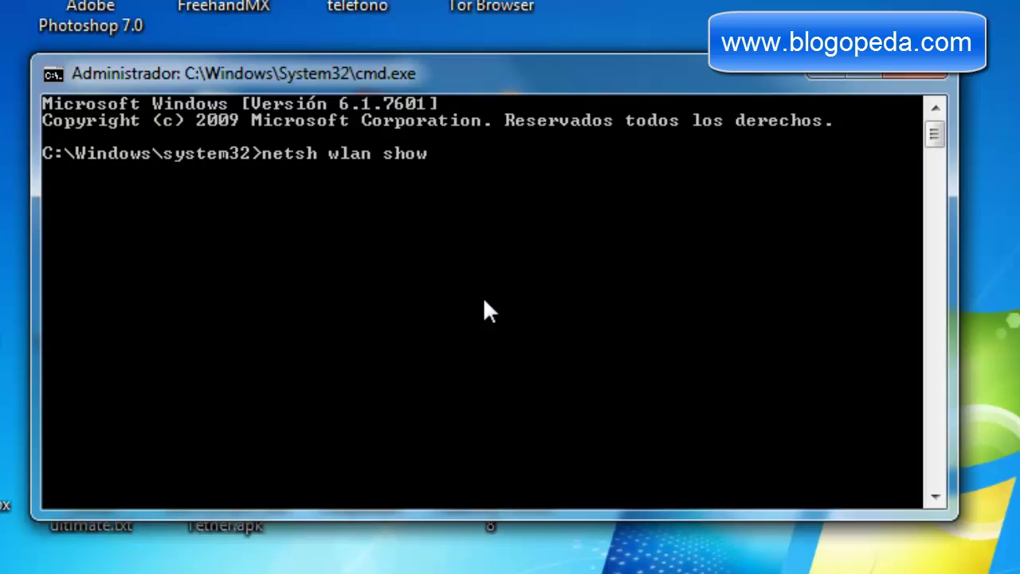
type("drivers")
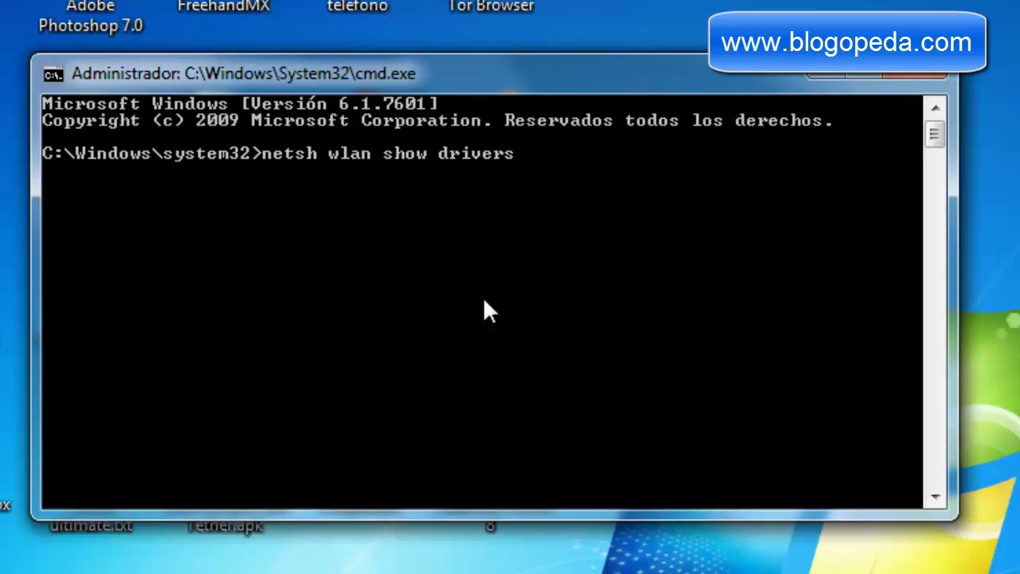
key("Return")
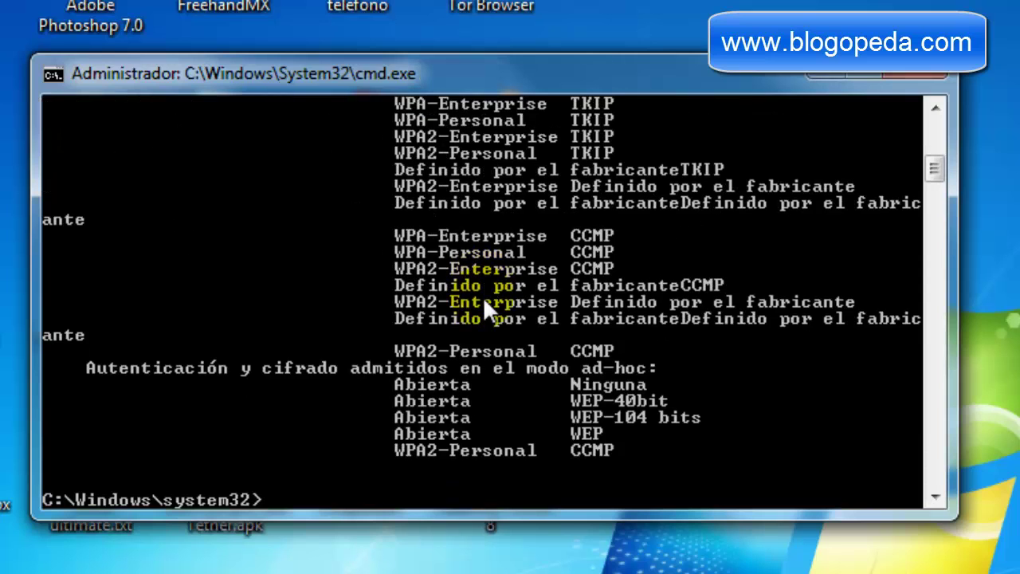
scroll(400, 322, "up", 6)
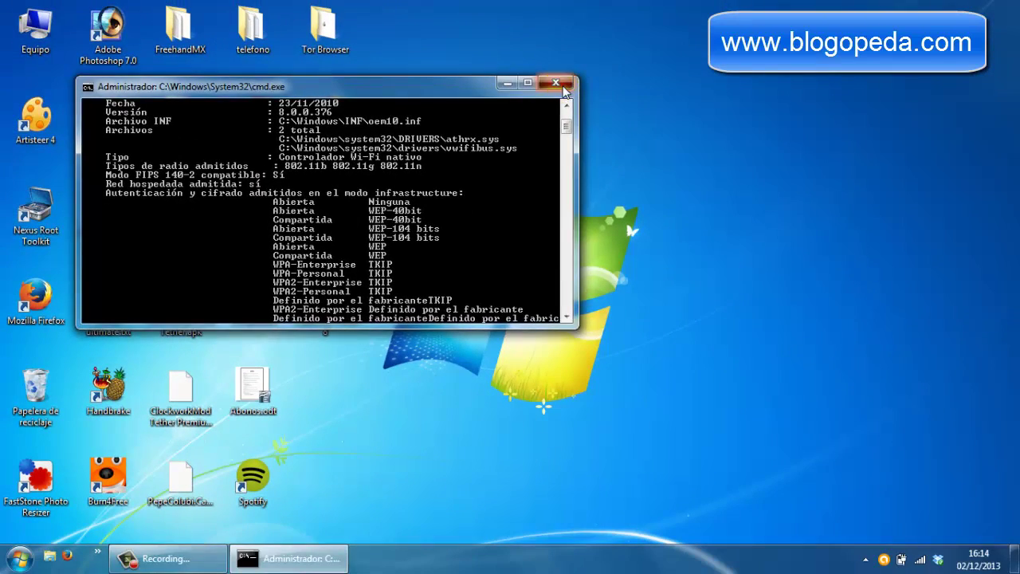
left_click(556, 83)
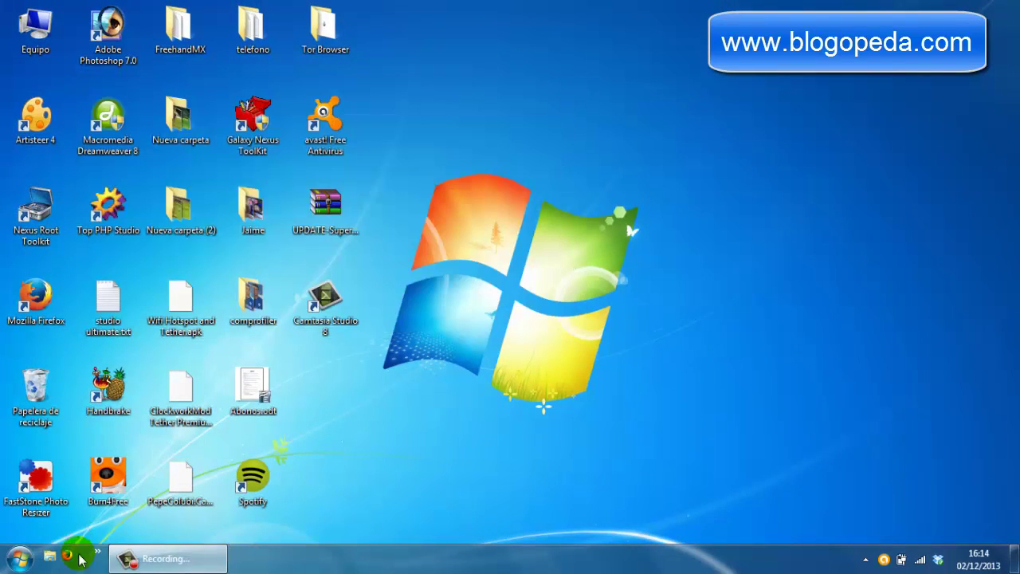
- Open the adapter list via Panel de control and Centro de redes y recursos compartidos
left_click(23, 563)
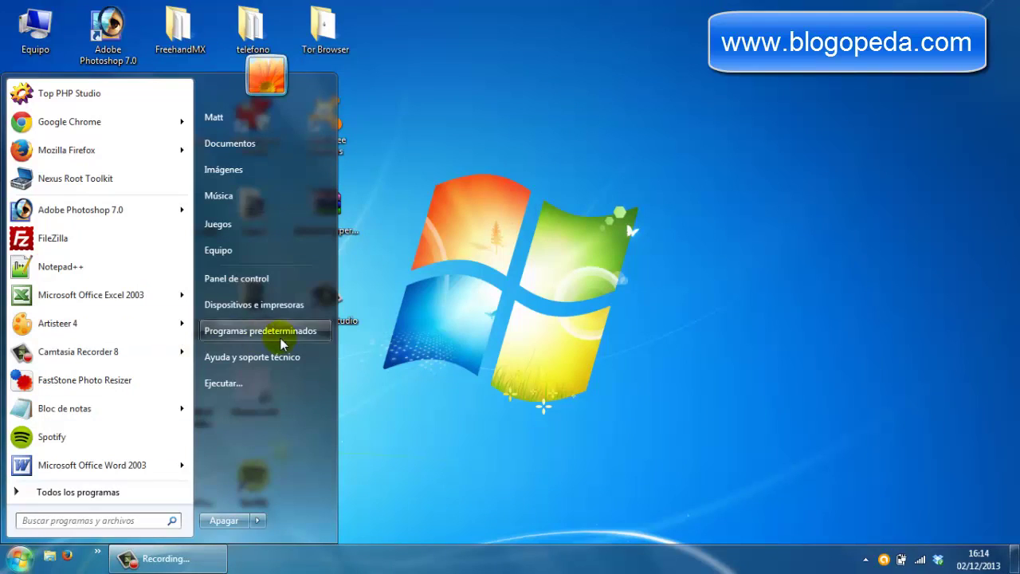
left_click(237, 278)
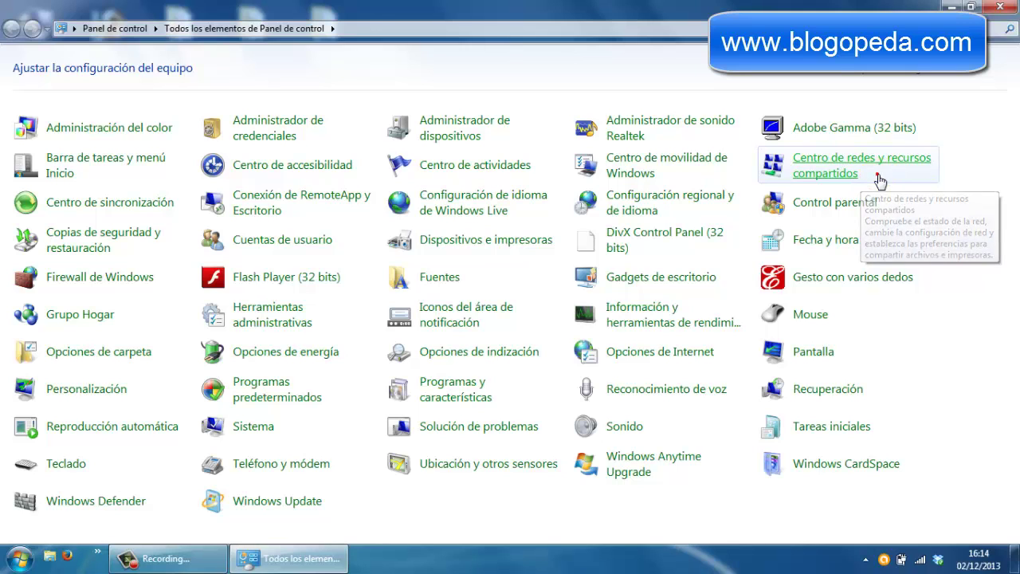
left_click(880, 176)
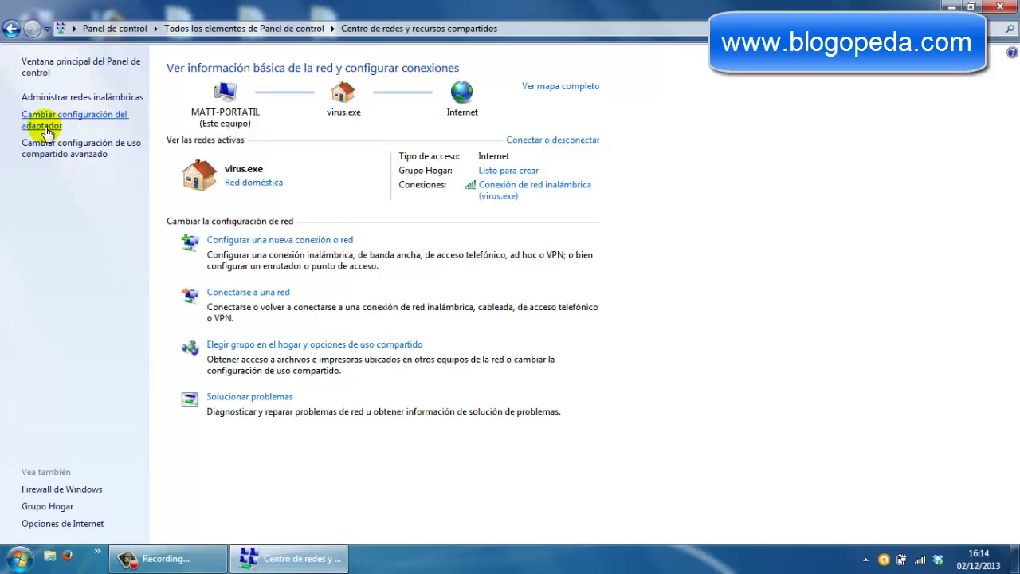
left_click(46, 131)
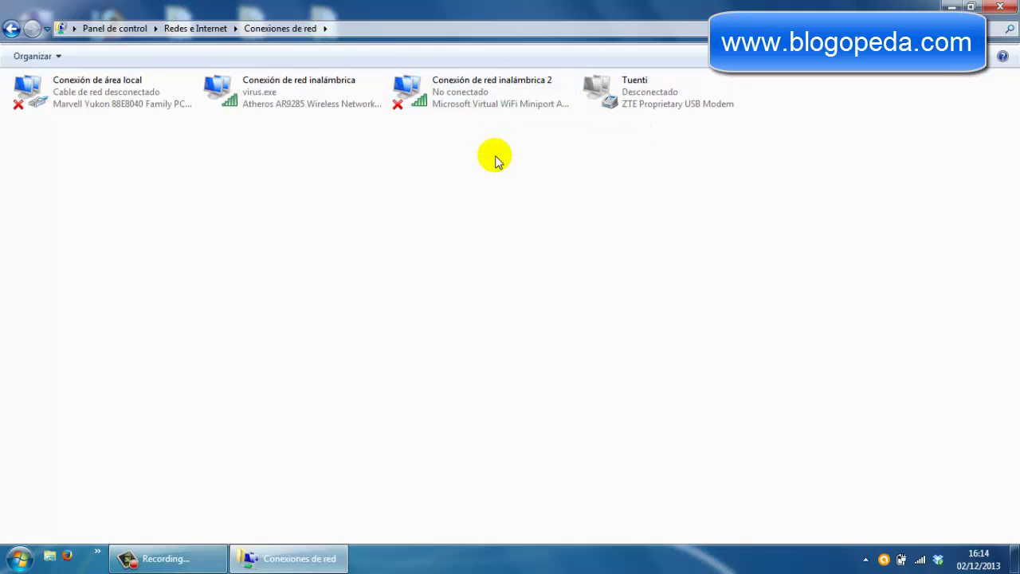
- In the wireless adapter's Uso compartido properties, allow internet sharing with Conexión de red inalámbrica 2
left_click(300, 94)
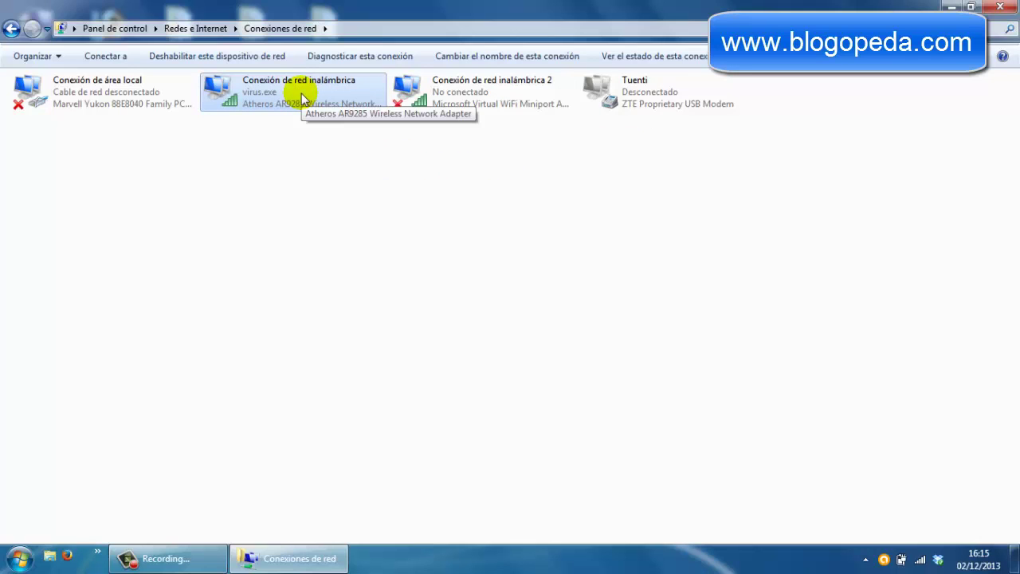
right_click(314, 91)
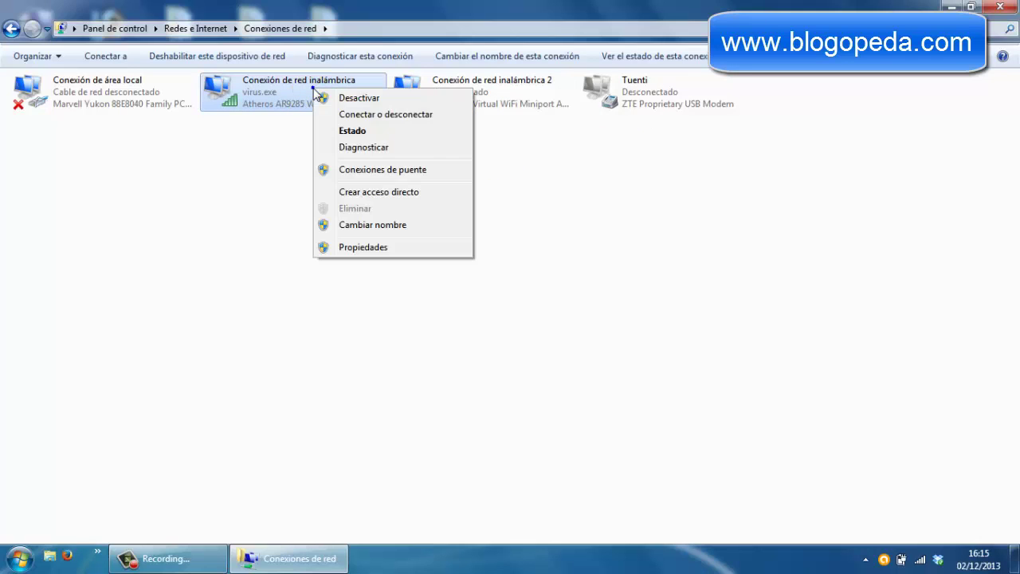
left_click(388, 247)
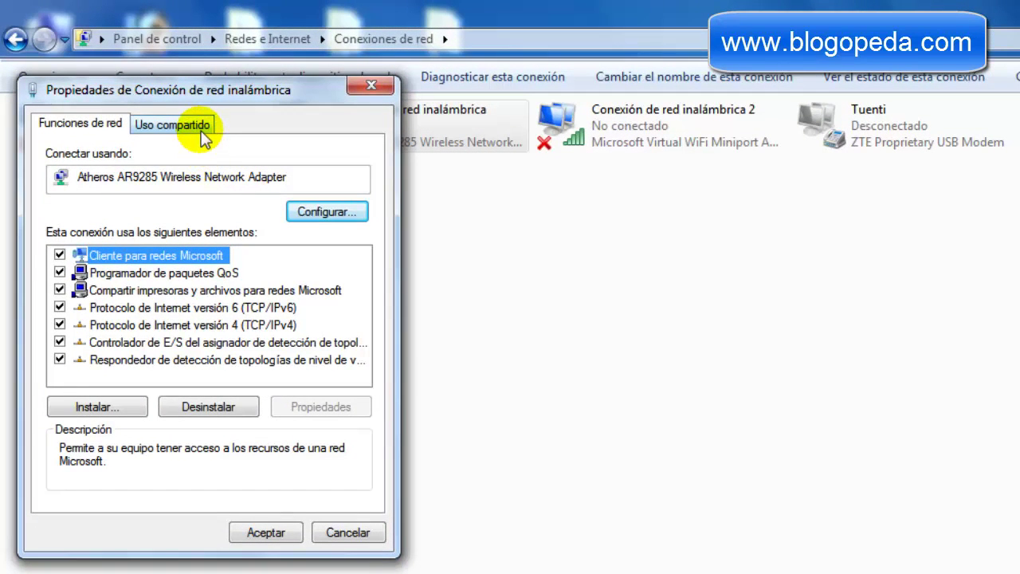
left_click(200, 129)
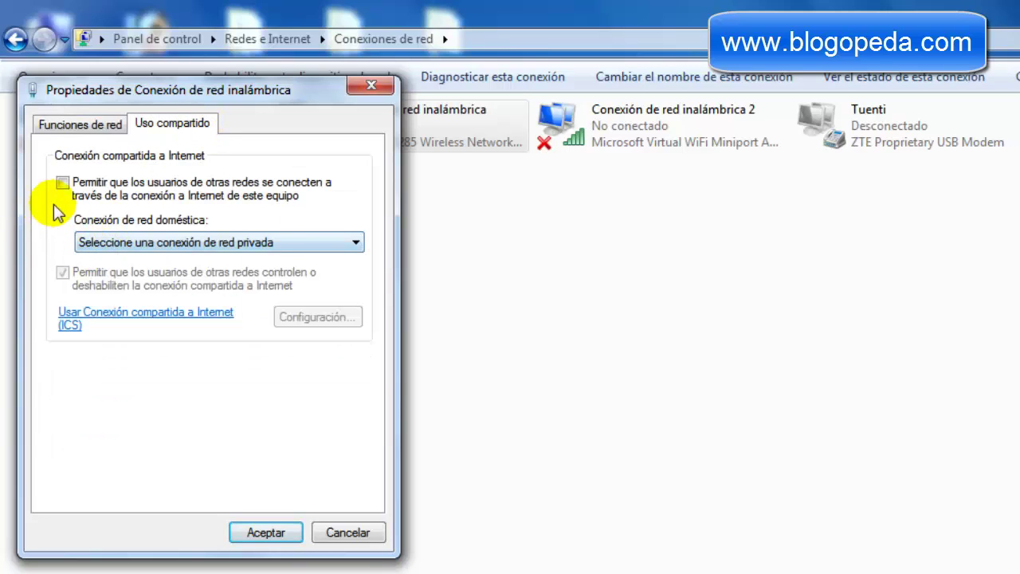
left_click(63, 183)
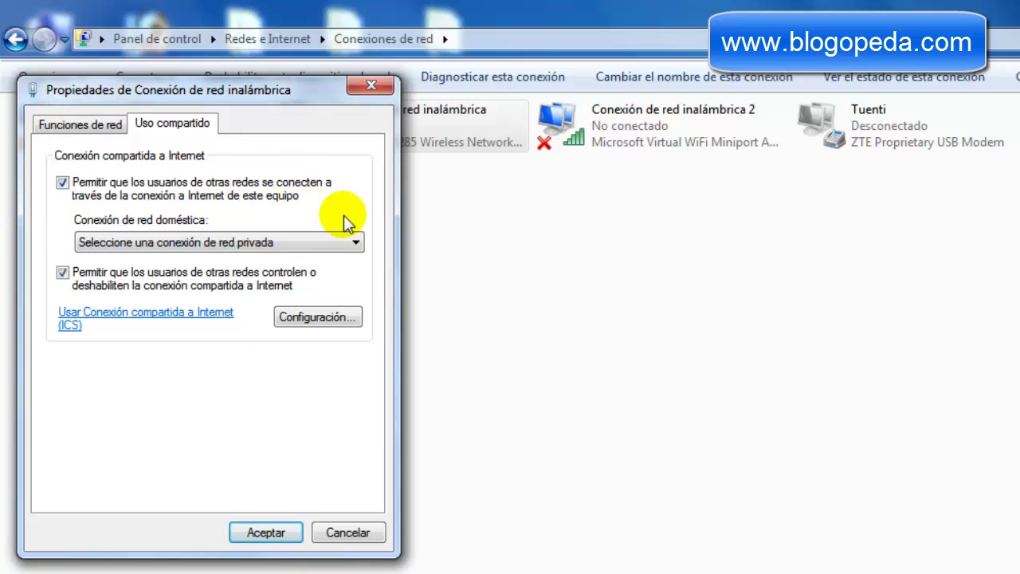
left_click(356, 244)
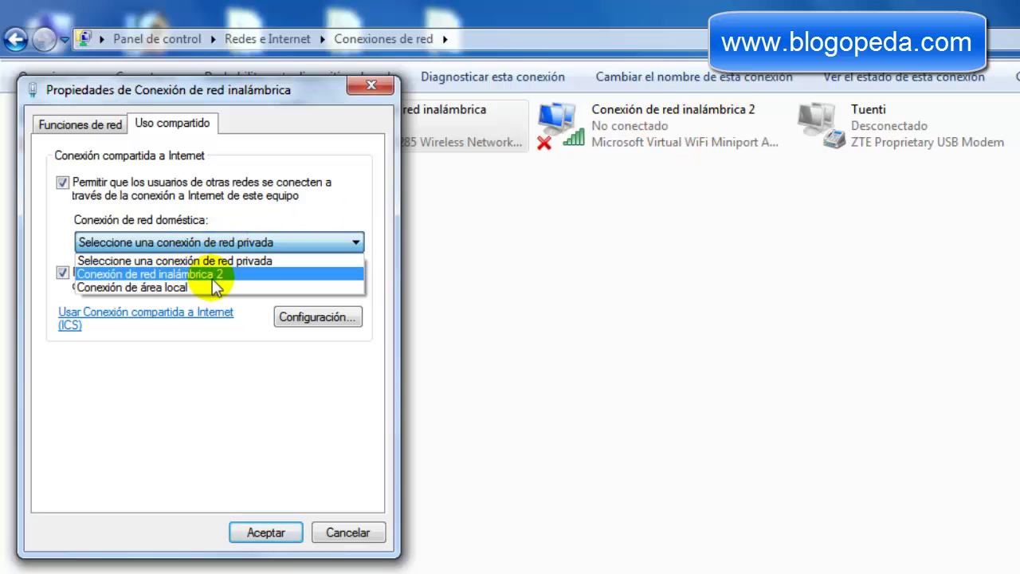
left_click(215, 277)
left_click(265, 533)
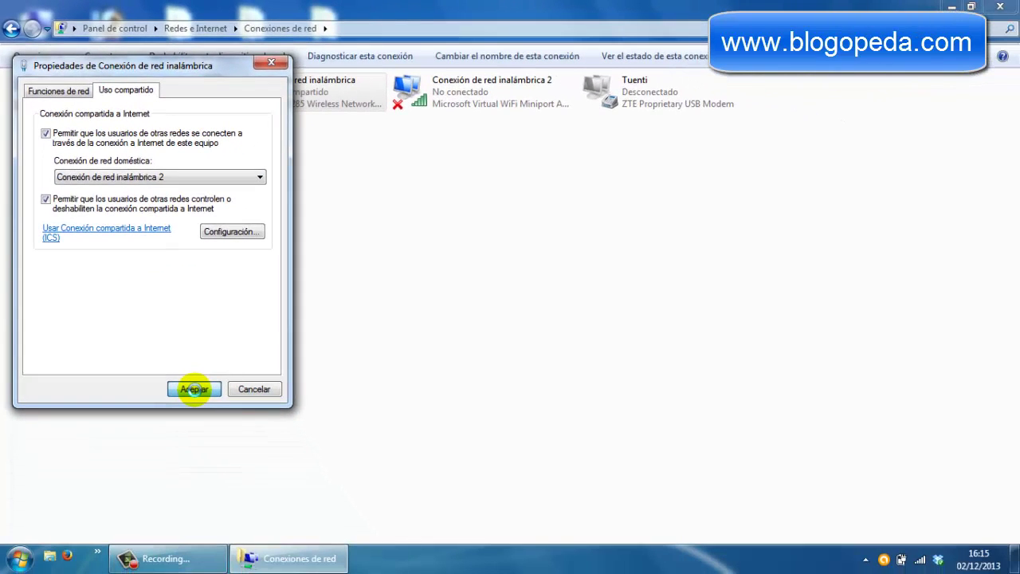
left_click(194, 389)
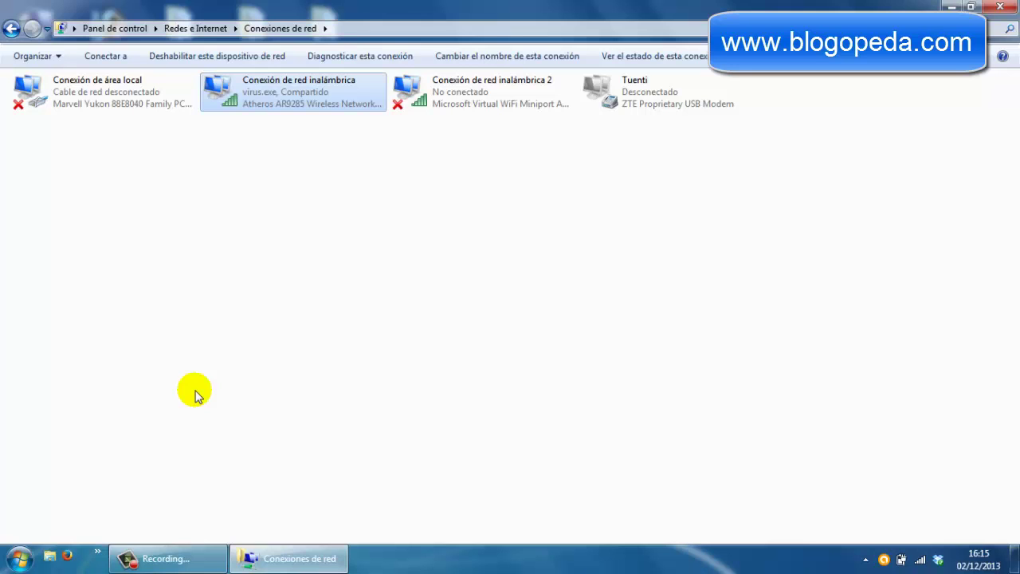
- Open Notepad and paste the three netsh hostednetwork command lines
left_click(20, 559)
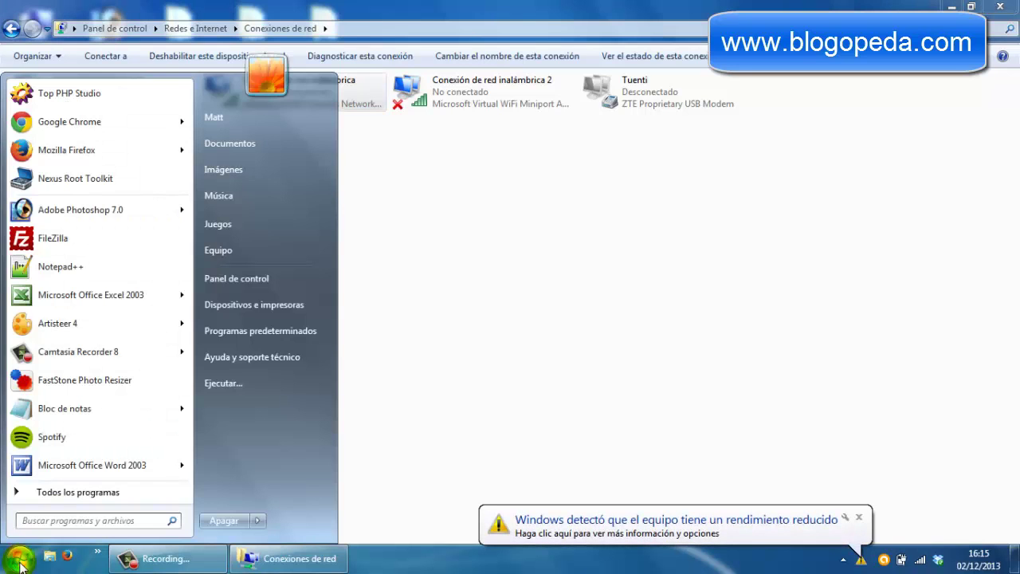
left_click(96, 413)
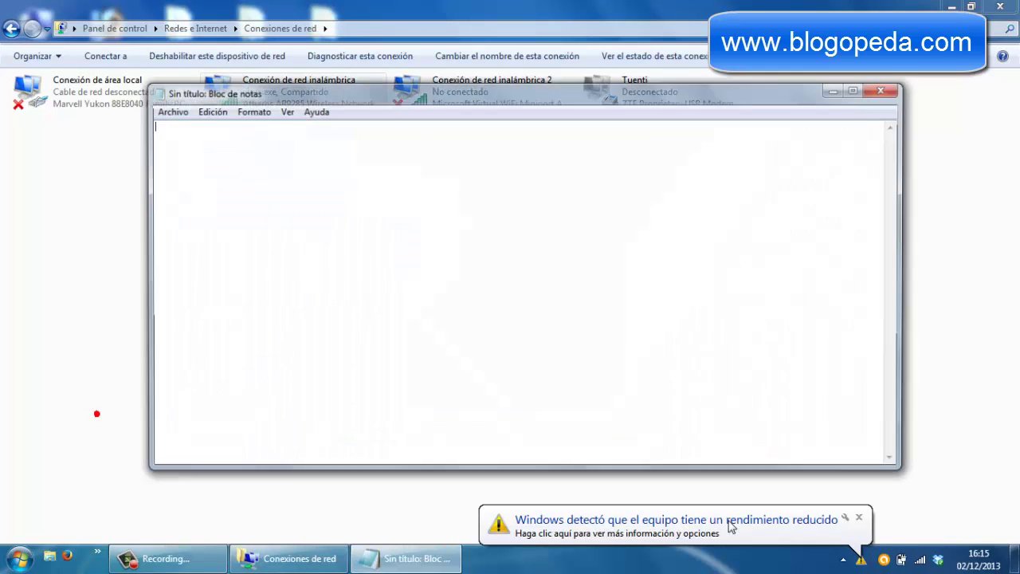
left_click(859, 517)
left_click(448, 175)
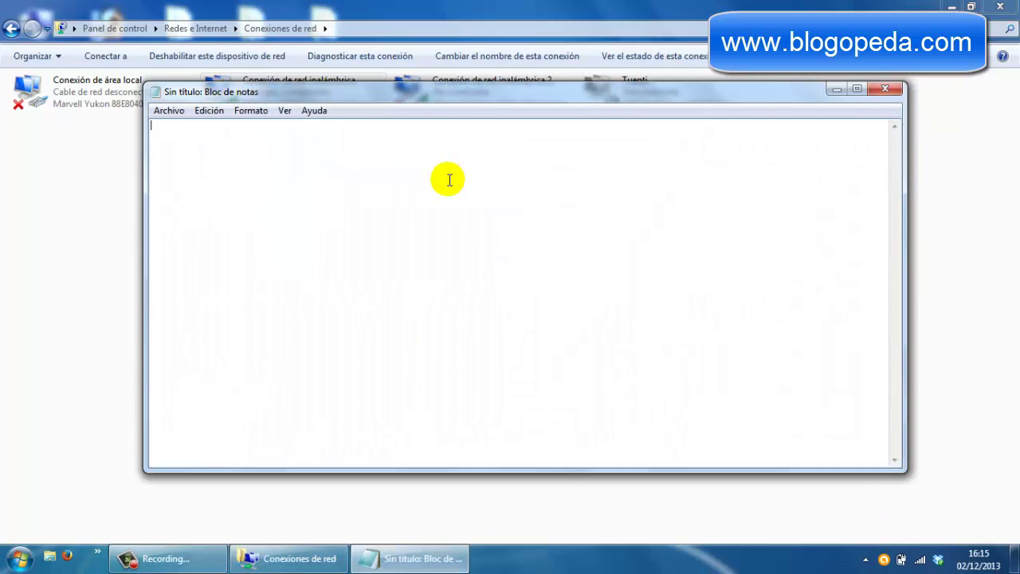
right_click(451, 175)
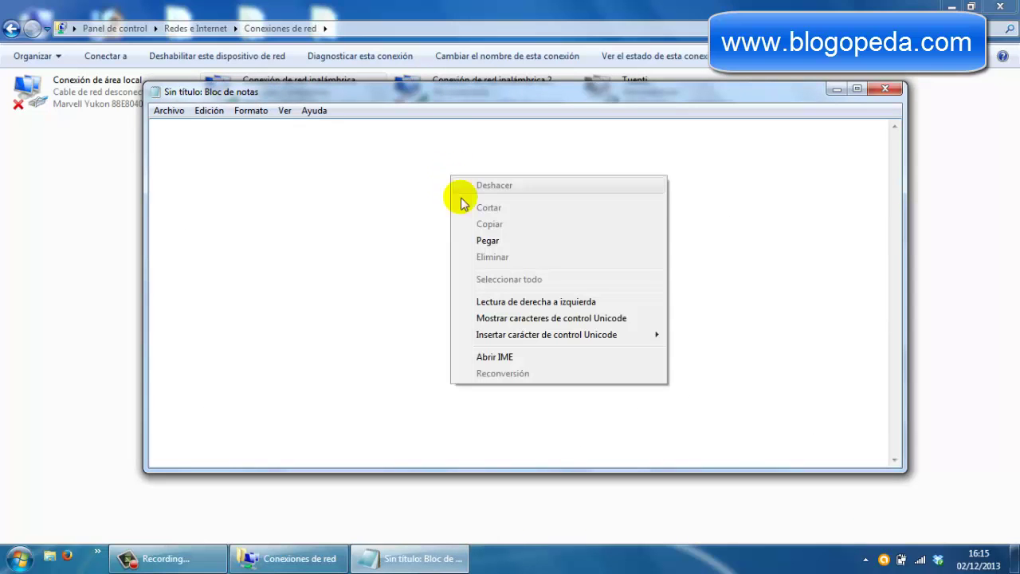
left_click(500, 241)
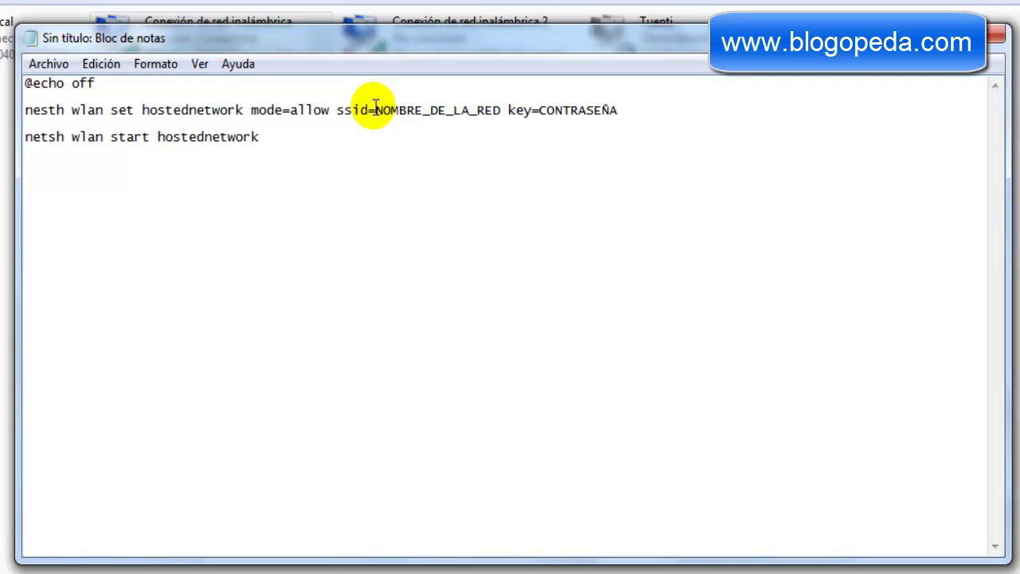
- Replace NOMBRE_DE_LA_RED with 'blogopeda' and CONTRASEÑA with the chosen password
left_click_drag(374, 110, 499, 107)
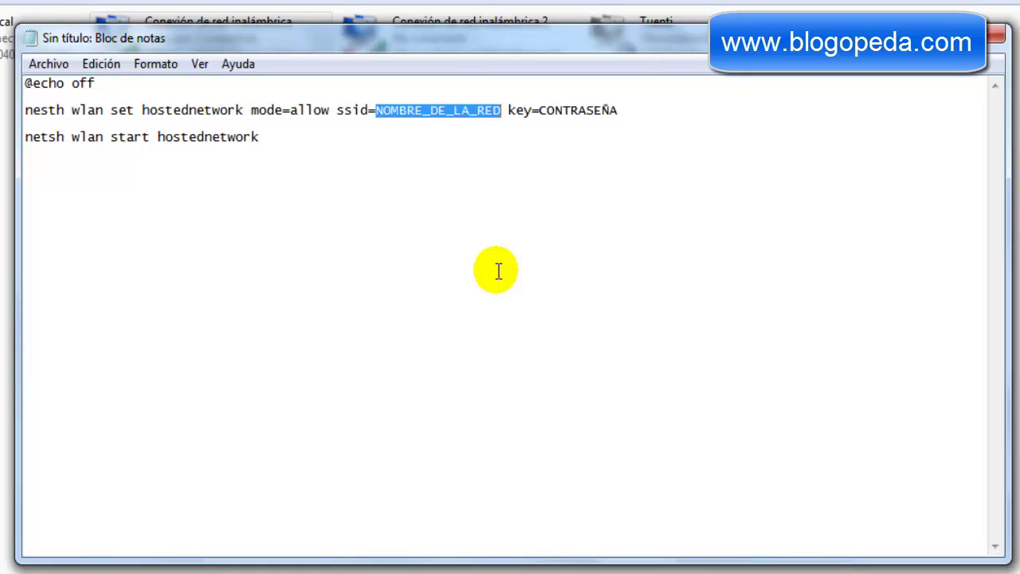
type("blogope")
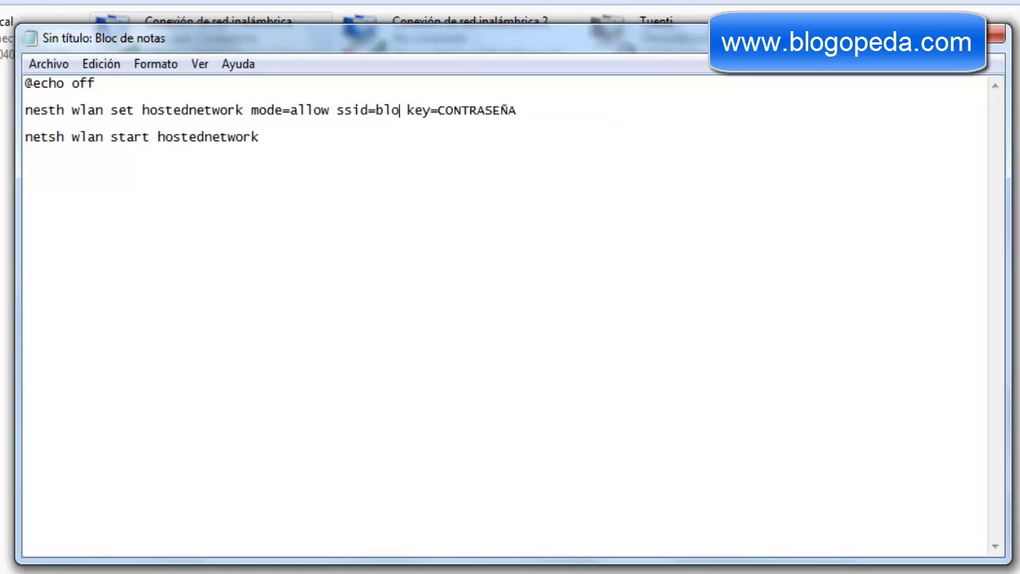
type("da")
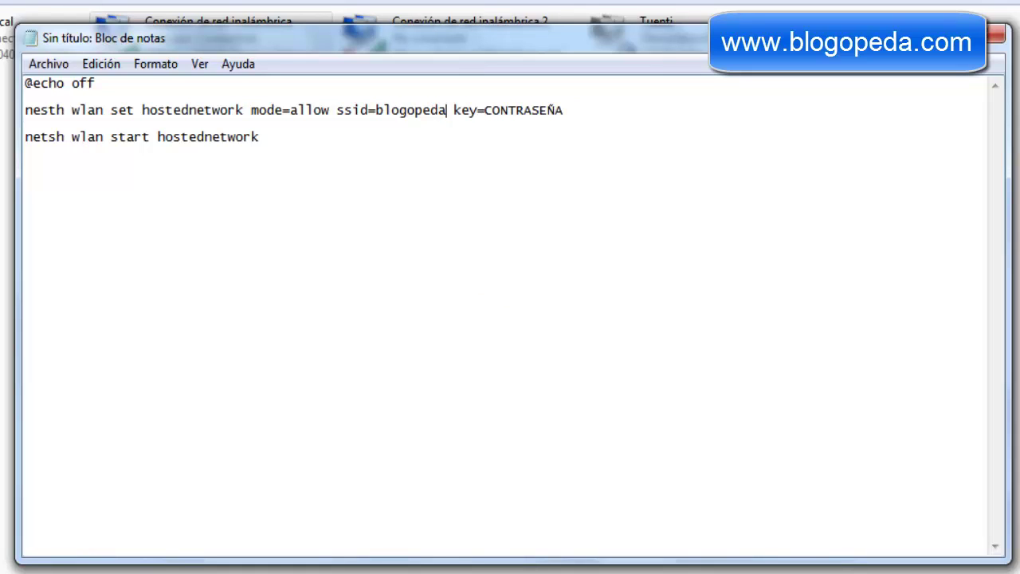
left_click_drag(484, 110, 563, 109)
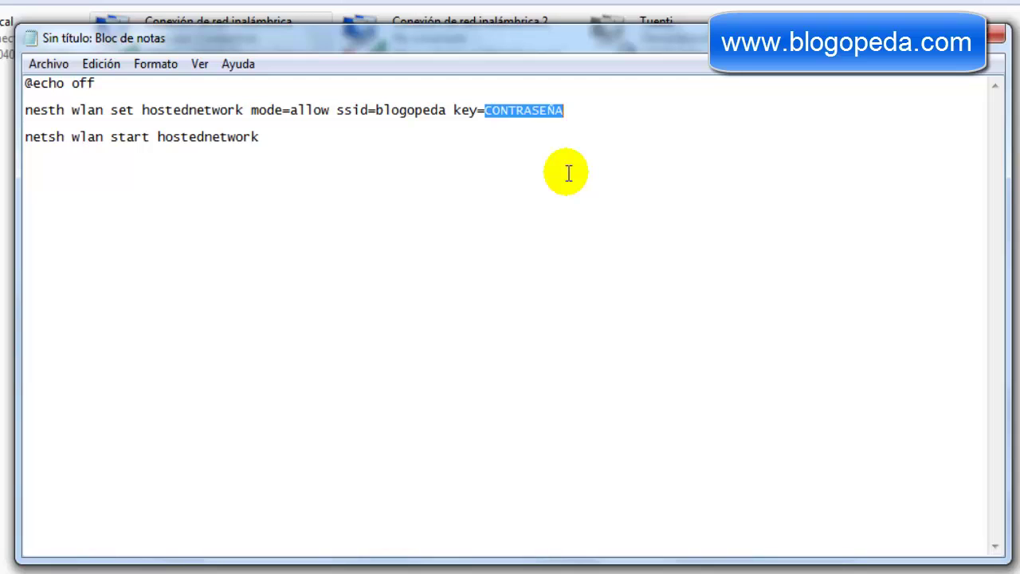
type("123456789")
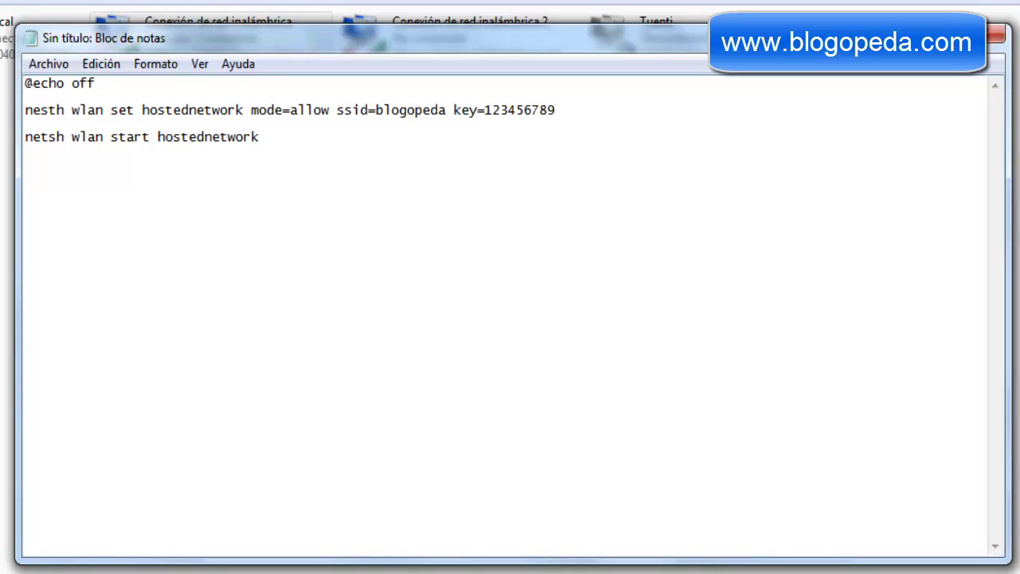
- Use Guardar como to save the script on the Escritorio under the name wifi
left_click(48, 64)
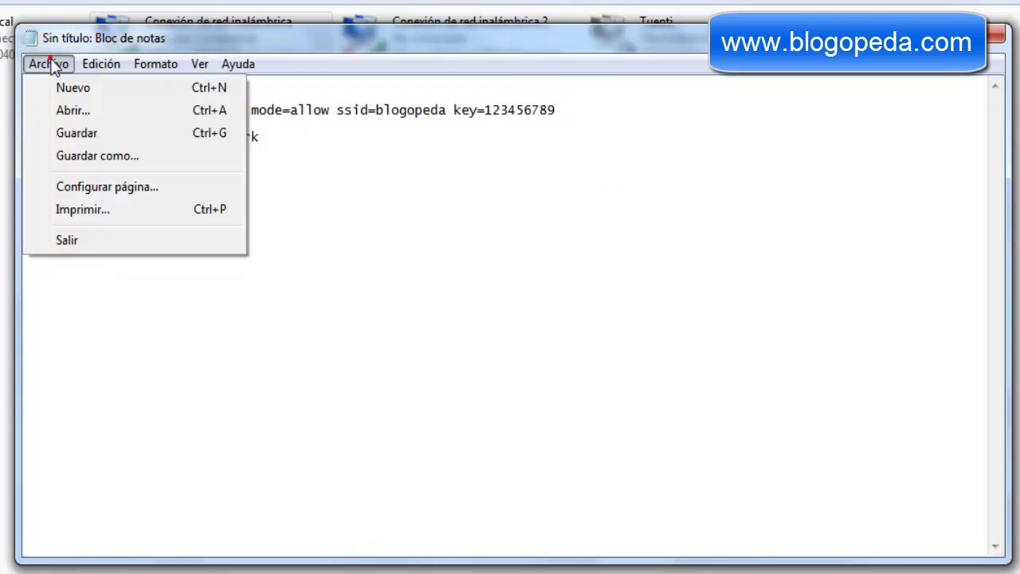
left_click(100, 154)
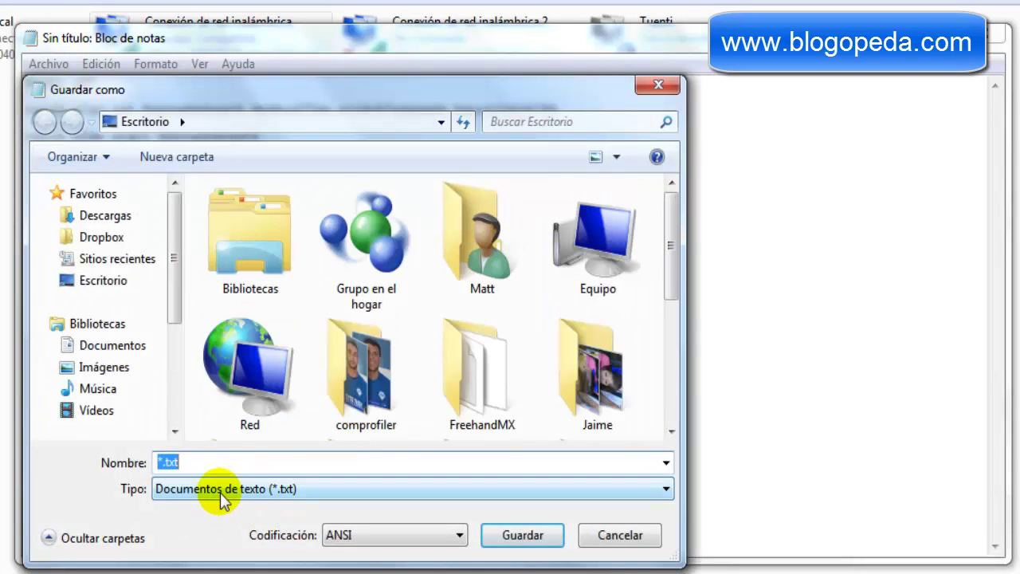
type("wifi")
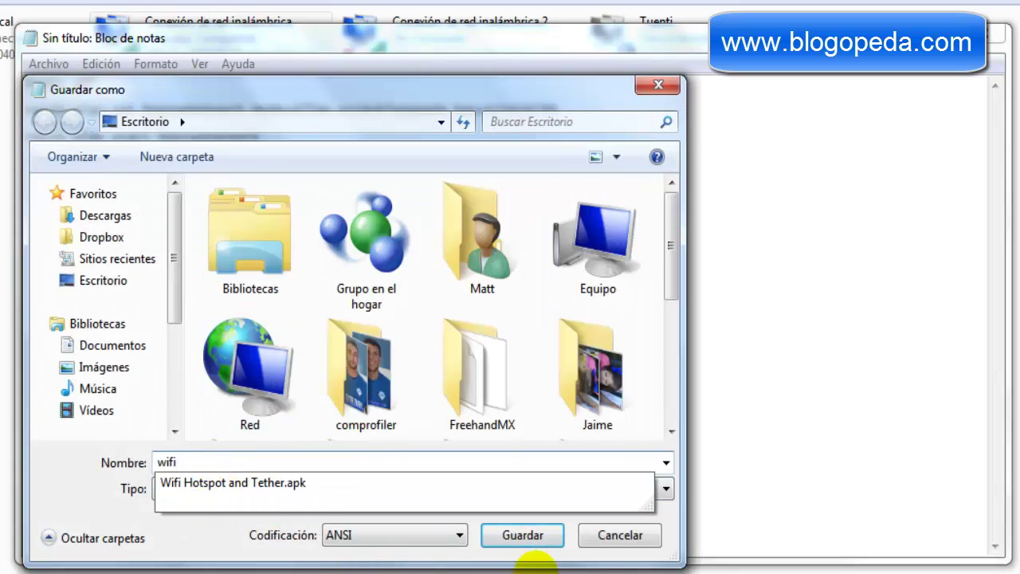
left_click(532, 542)
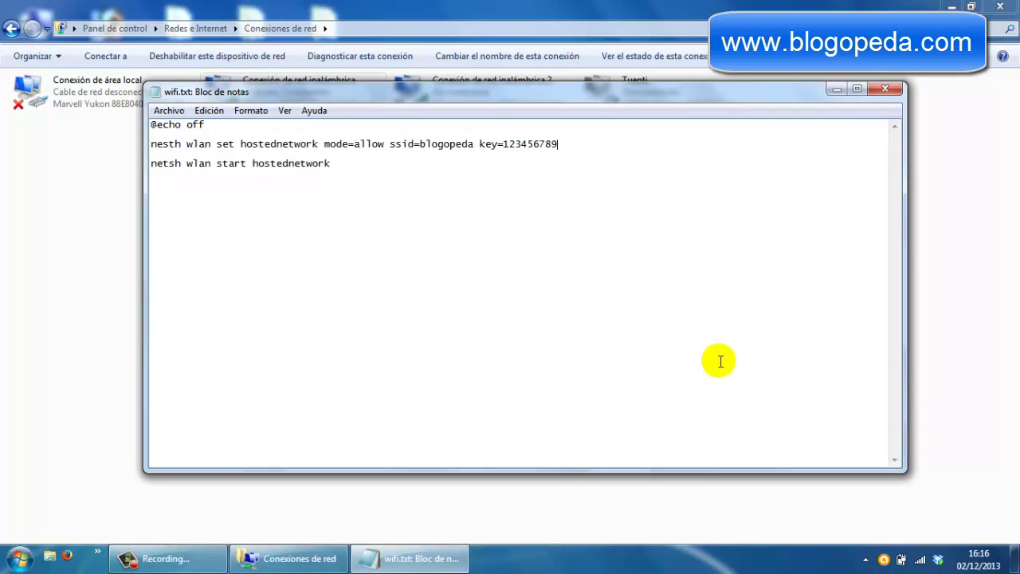
- Close Notepad and rename the desktop file wifi.txt to wifi.bat, confirming the extension change
left_click(889, 87)
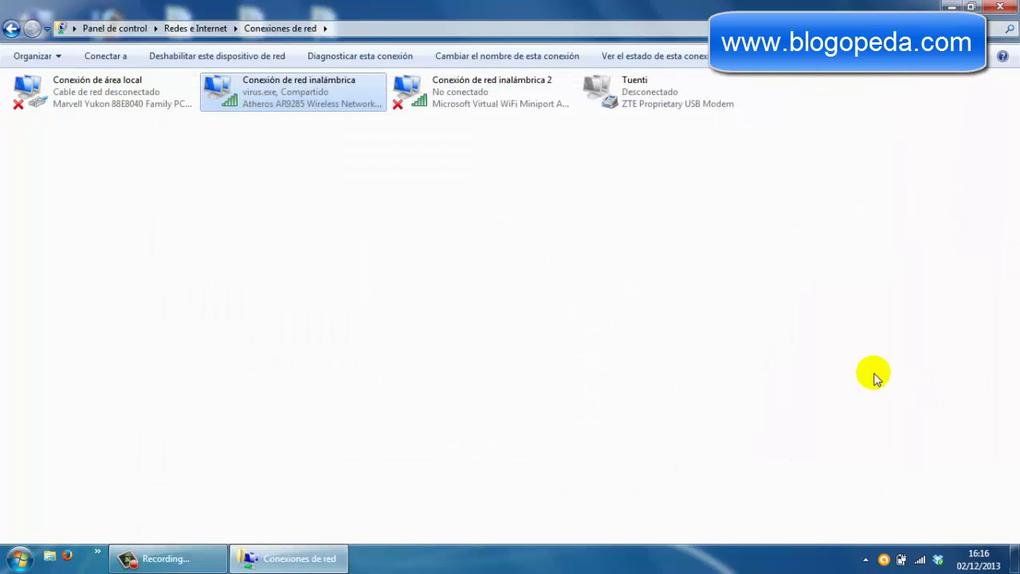
left_click(950, 6)
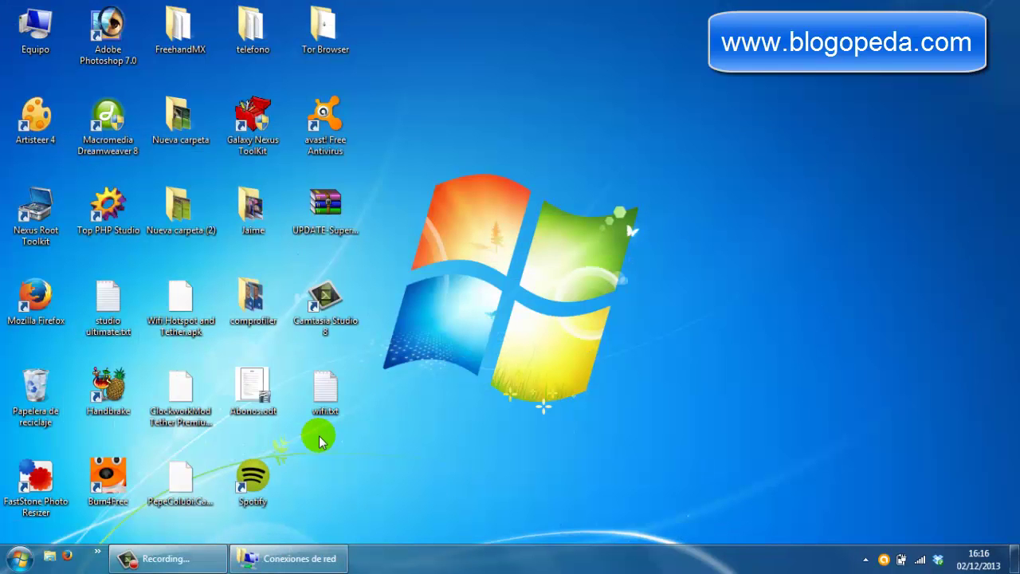
left_click(334, 418)
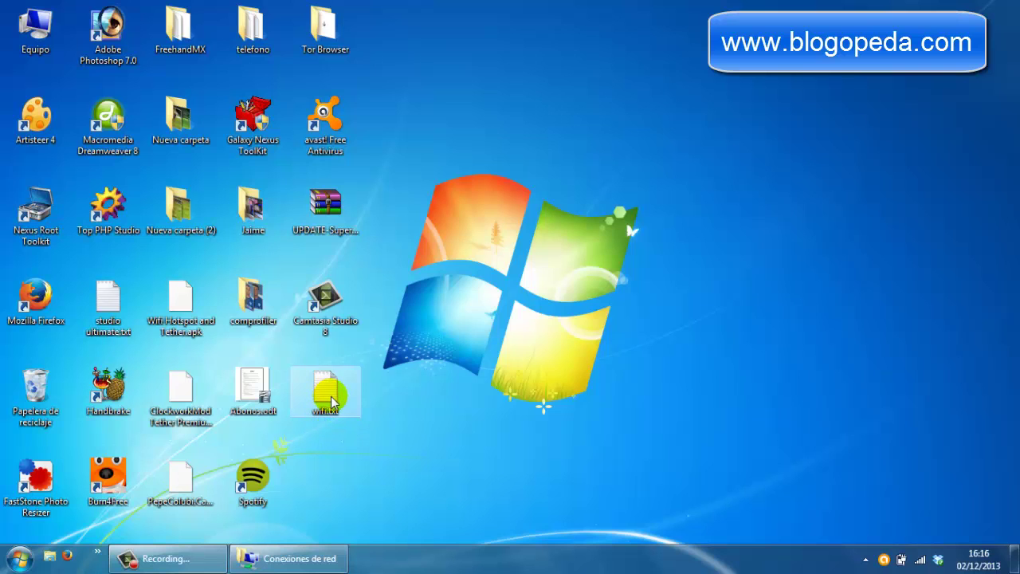
right_click(339, 401)
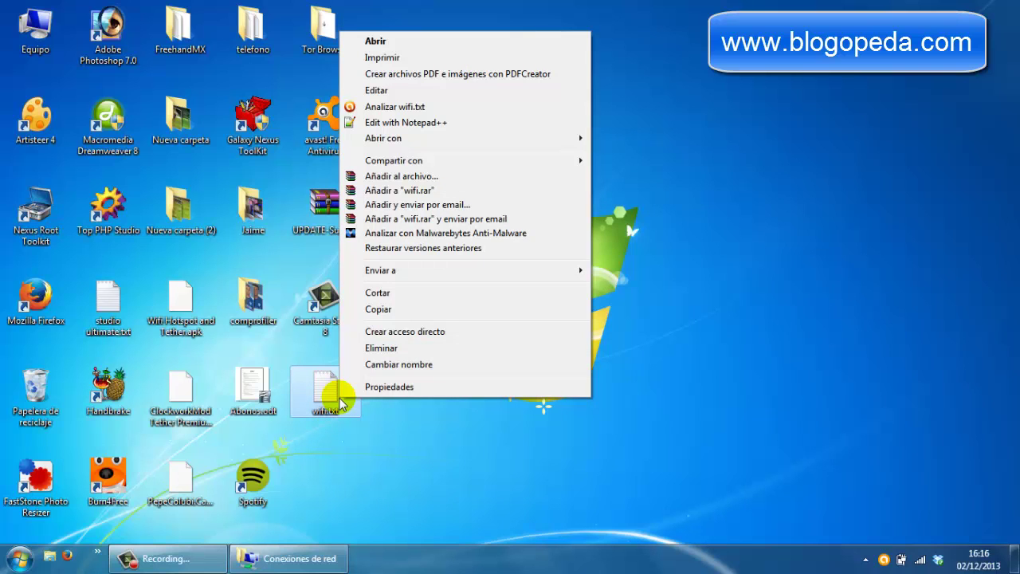
left_click(399, 364)
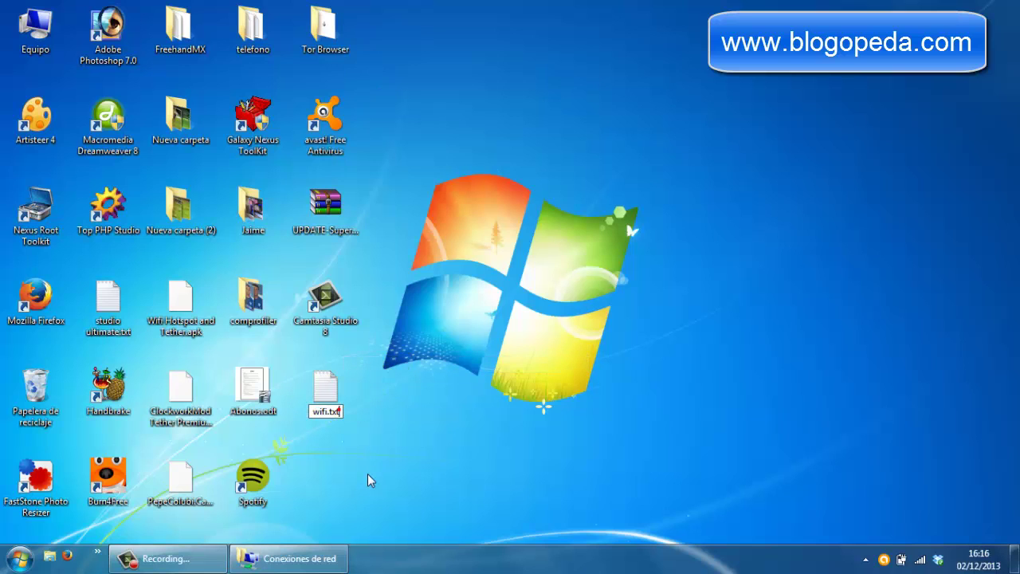
key("BackSpace")
key("BackSpace")
key("BackSpace")
type("bat")
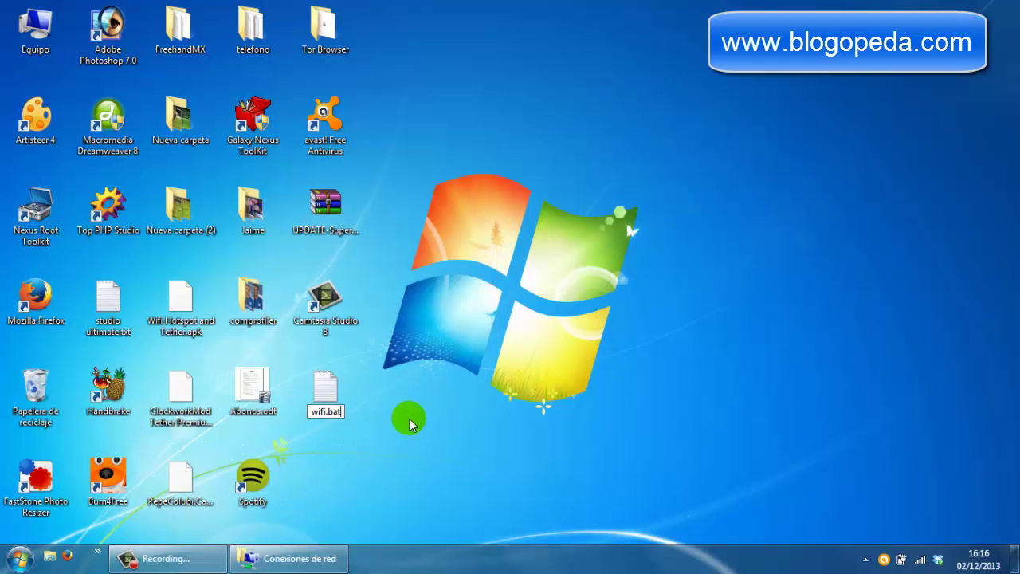
key("Return")
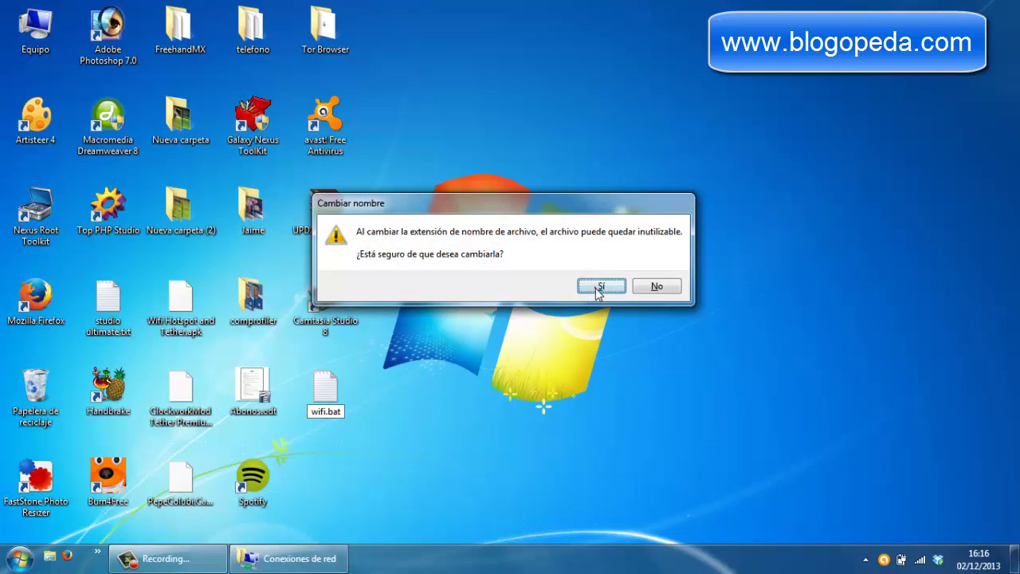
left_click(599, 288)
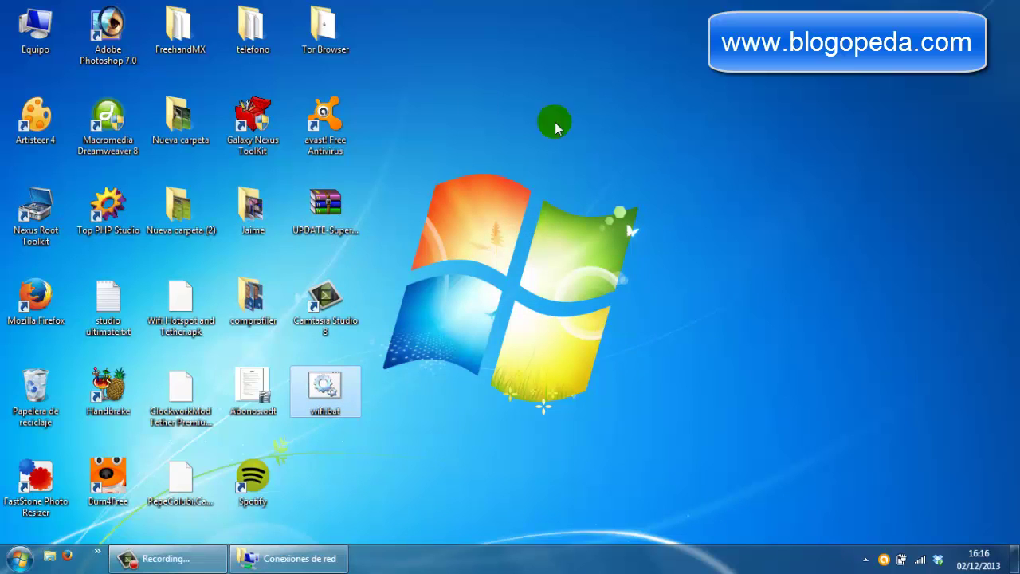
- Launch Programador de tareas from Control Panel's Herramientas administrativas
left_click(16, 562)
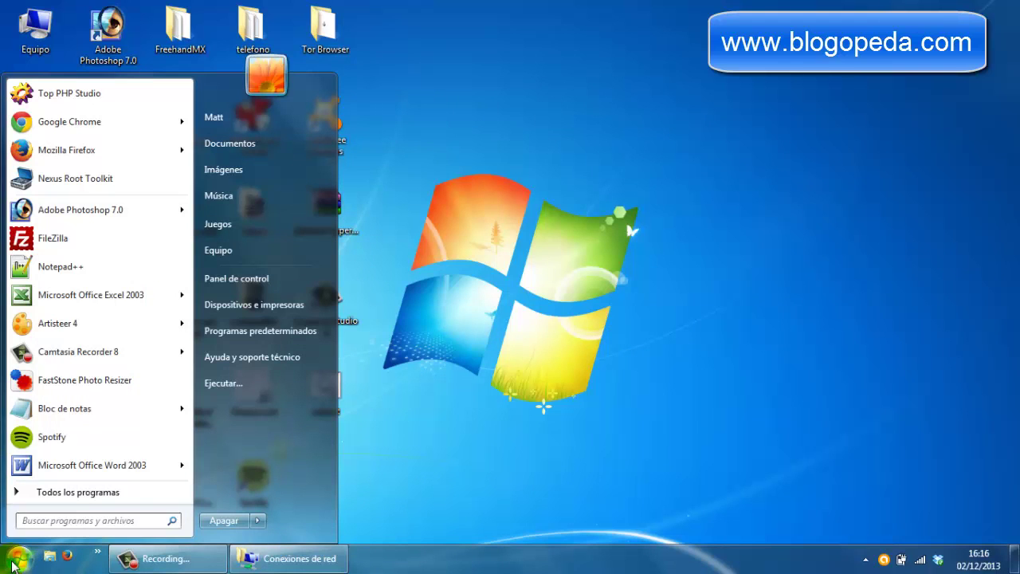
left_click(254, 281)
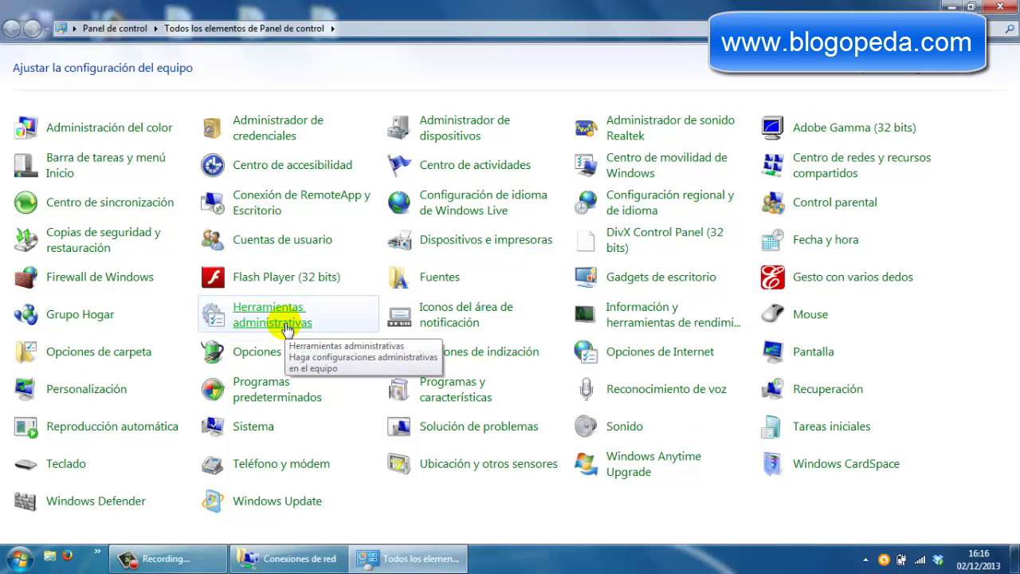
left_click(285, 325)
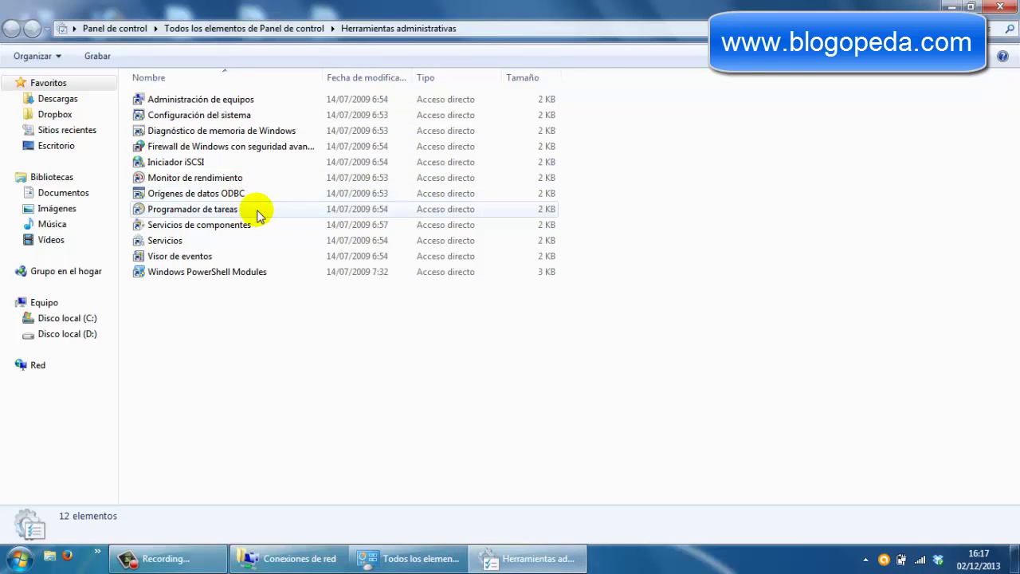
left_click(227, 210)
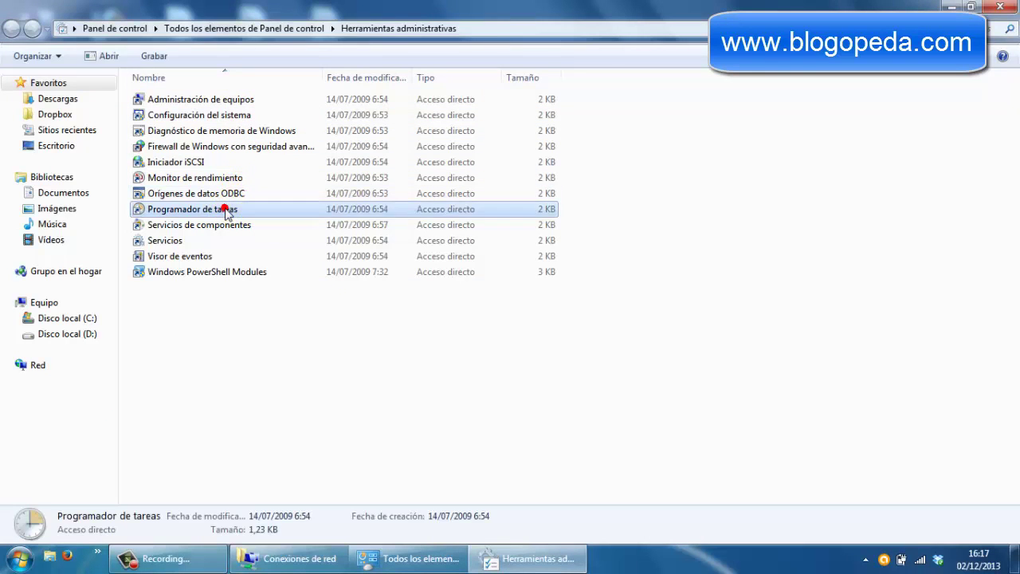
double_click(226, 210)
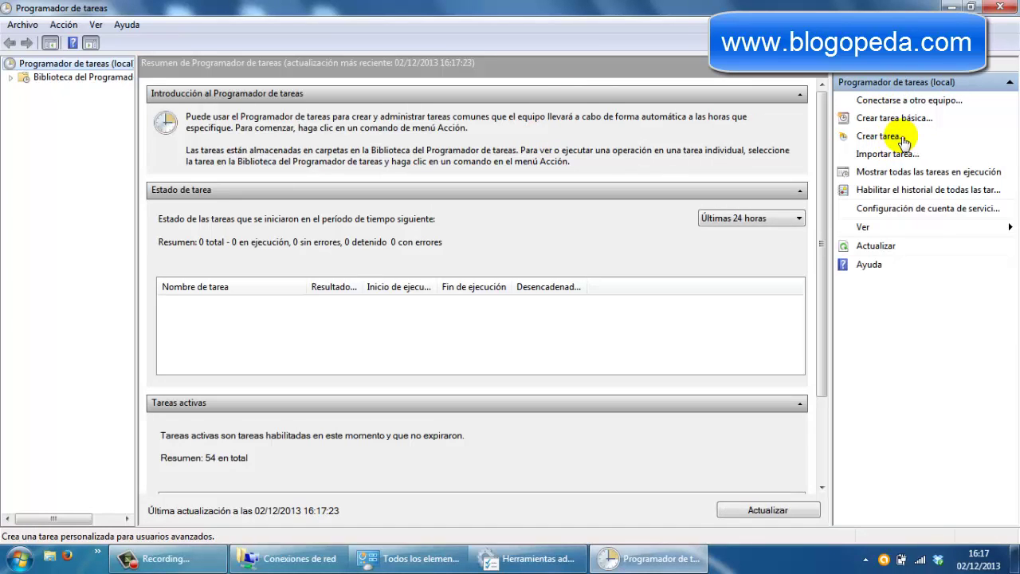
- Create a task named wifi with an access-point description and highest privileges enabled
left_click(879, 138)
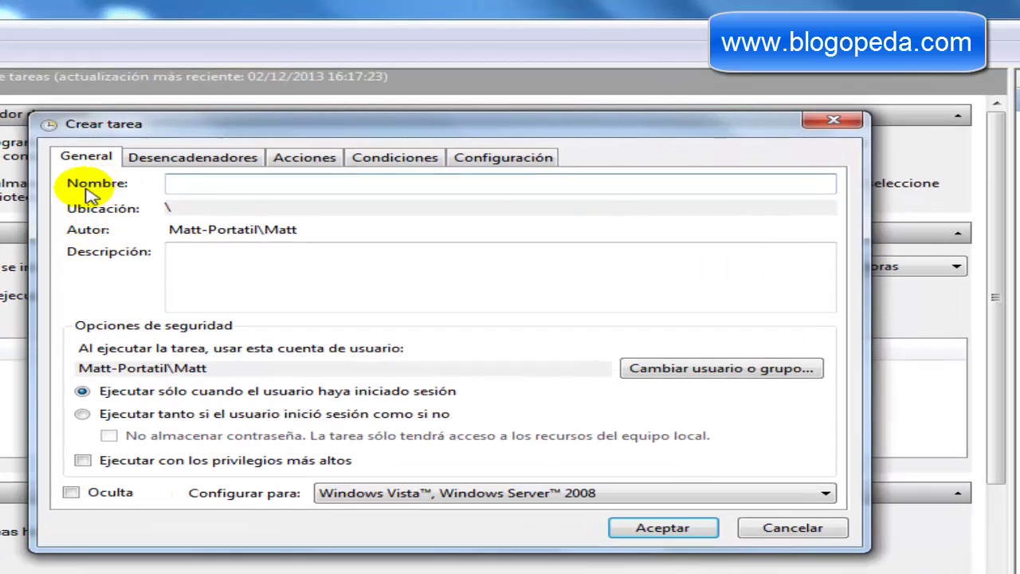
type("wifi")
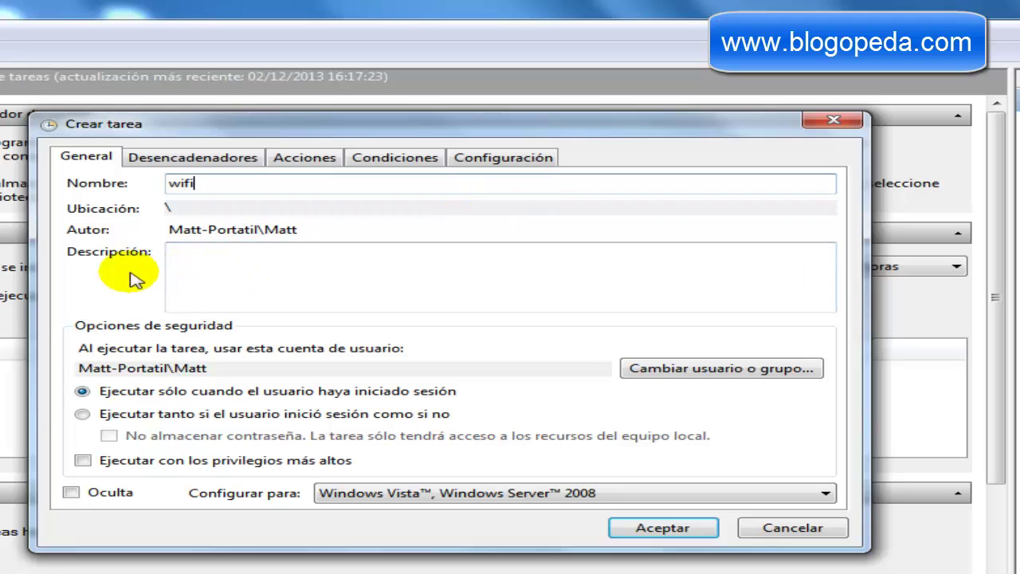
left_click(217, 261)
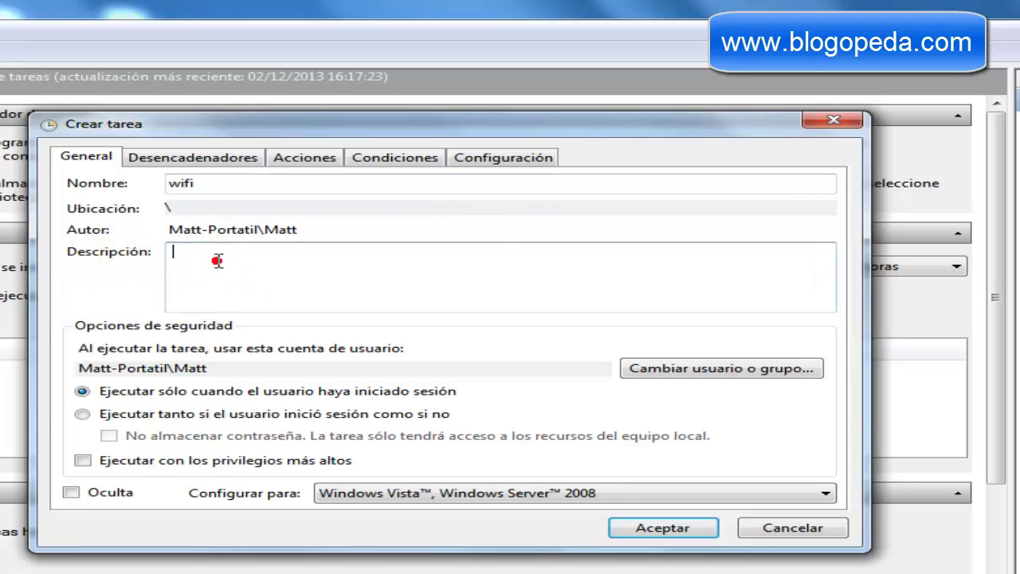
type("pun")
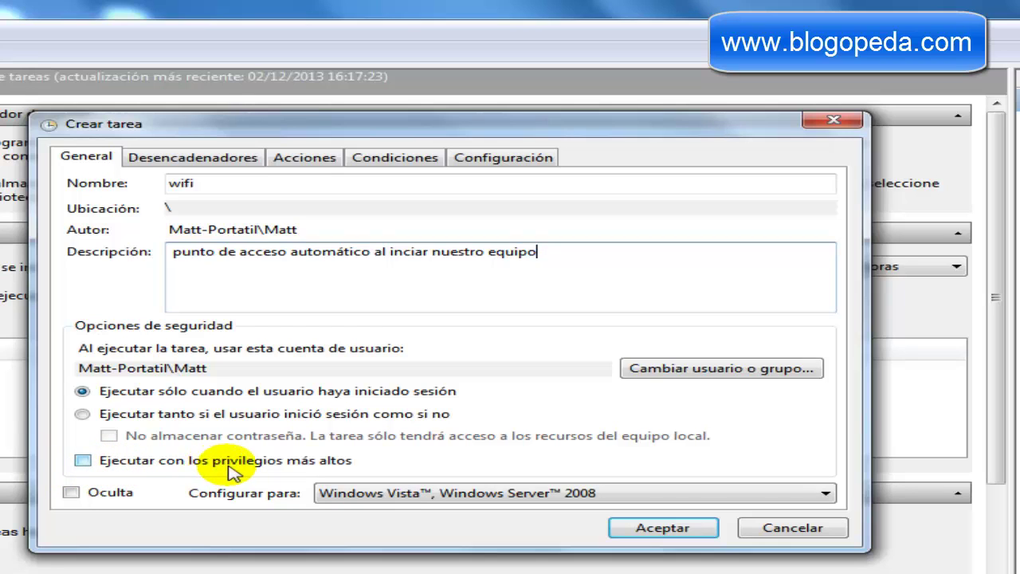
left_click(82, 460)
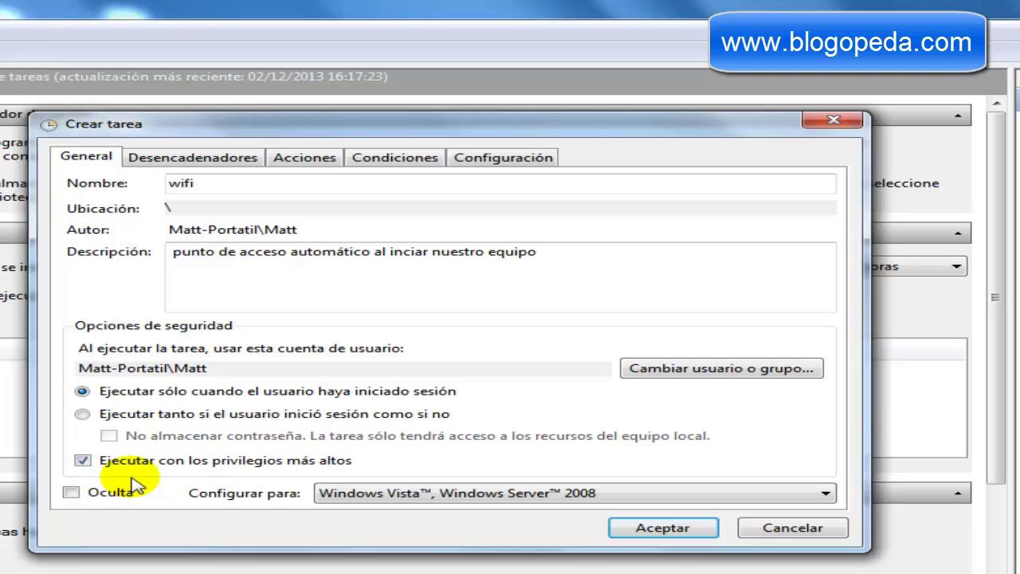
left_click(217, 167)
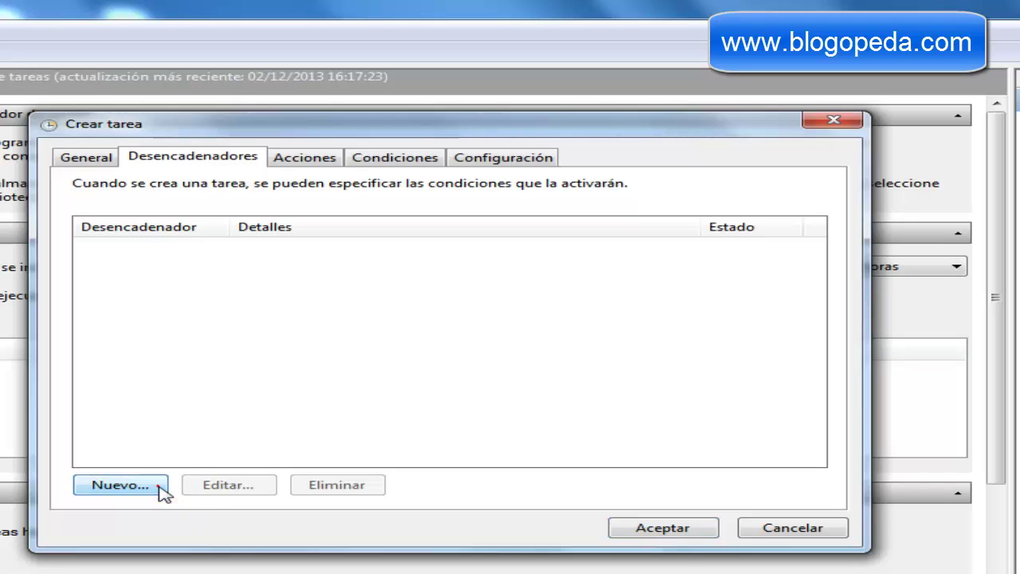
- Add a new trigger set to 'Al iniciar el sistema' for the wifi task
left_click(162, 488)
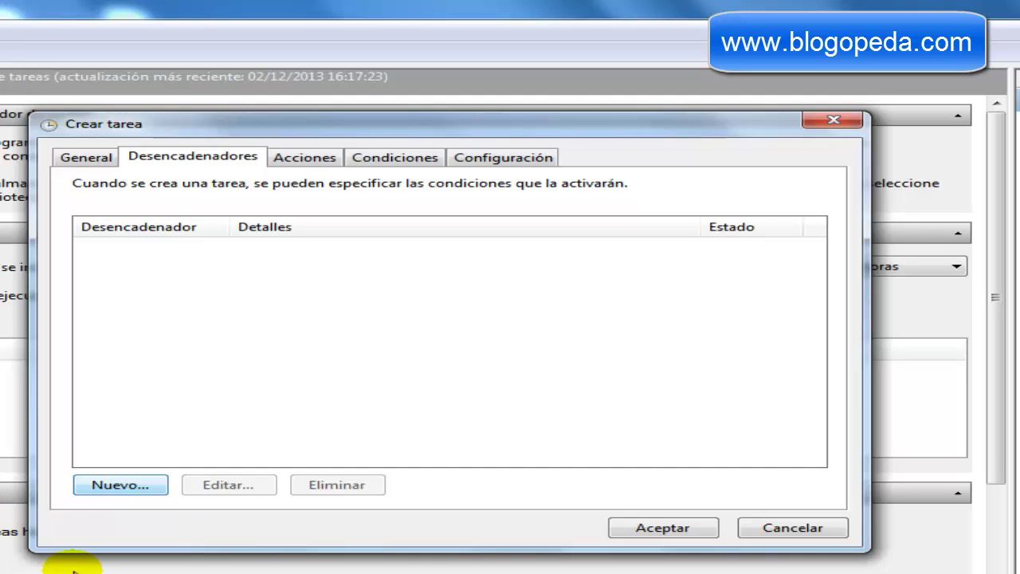
left_click(150, 485)
left_click(152, 492)
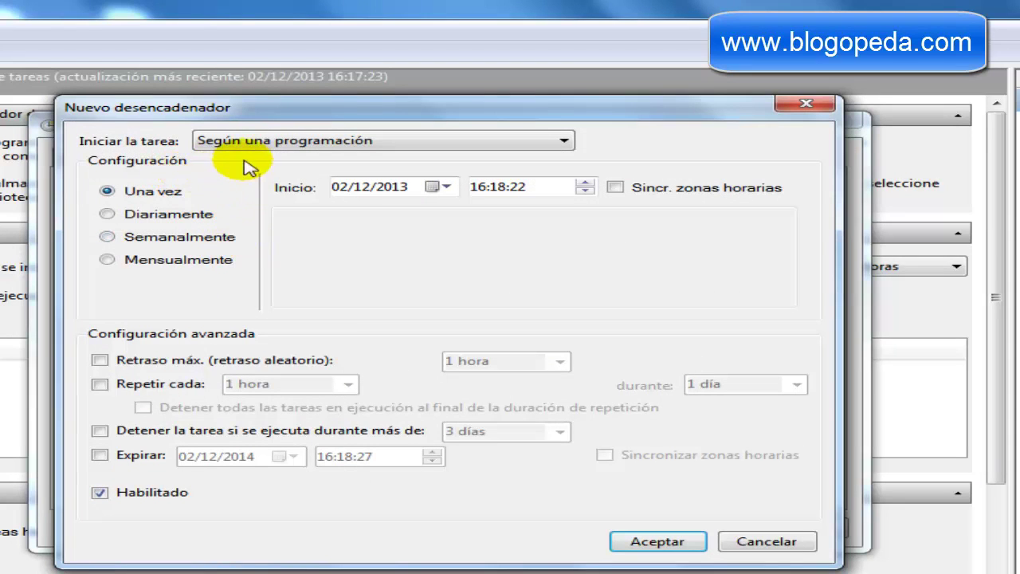
left_click(278, 146)
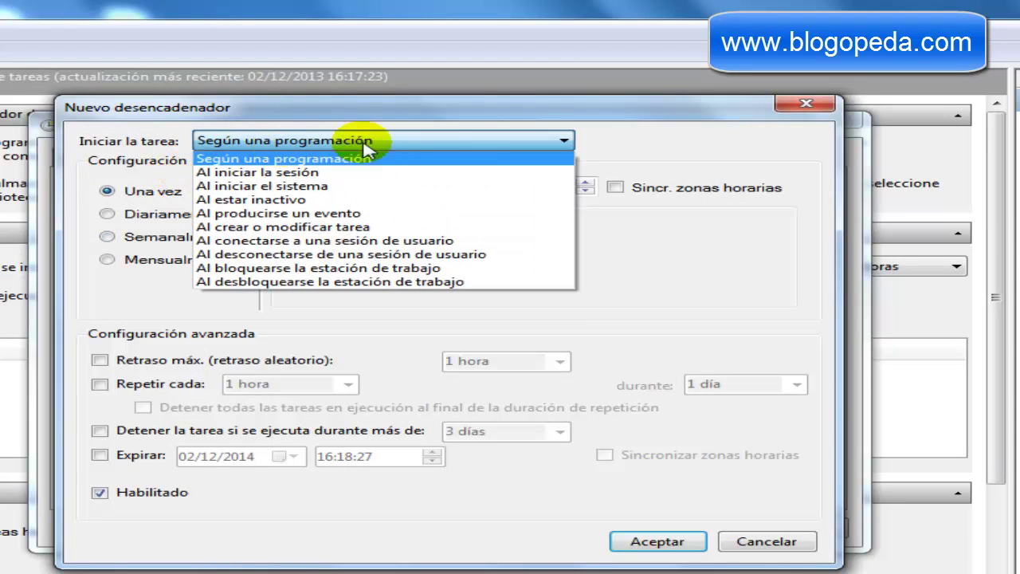
left_click(370, 187)
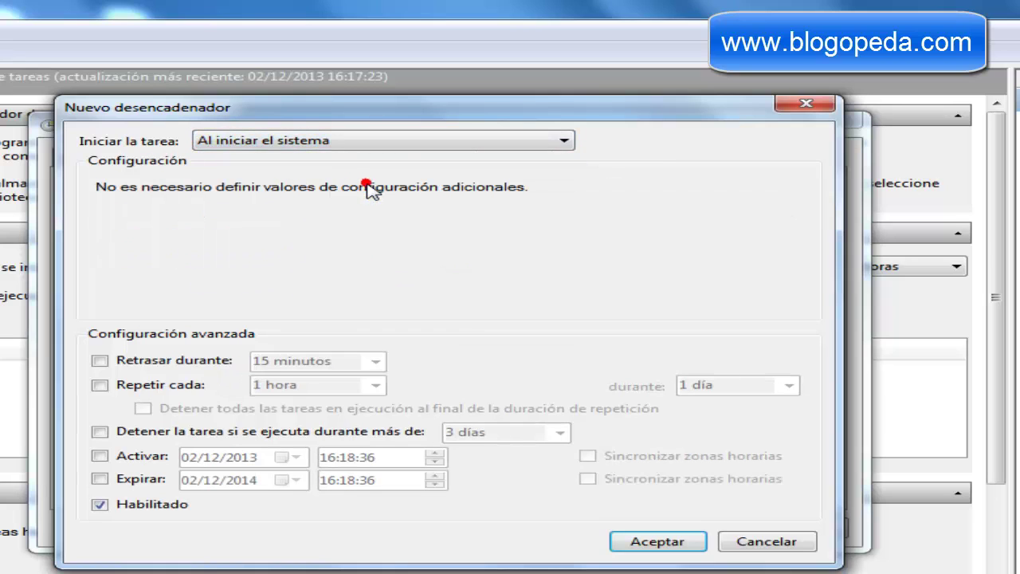
left_click(651, 542)
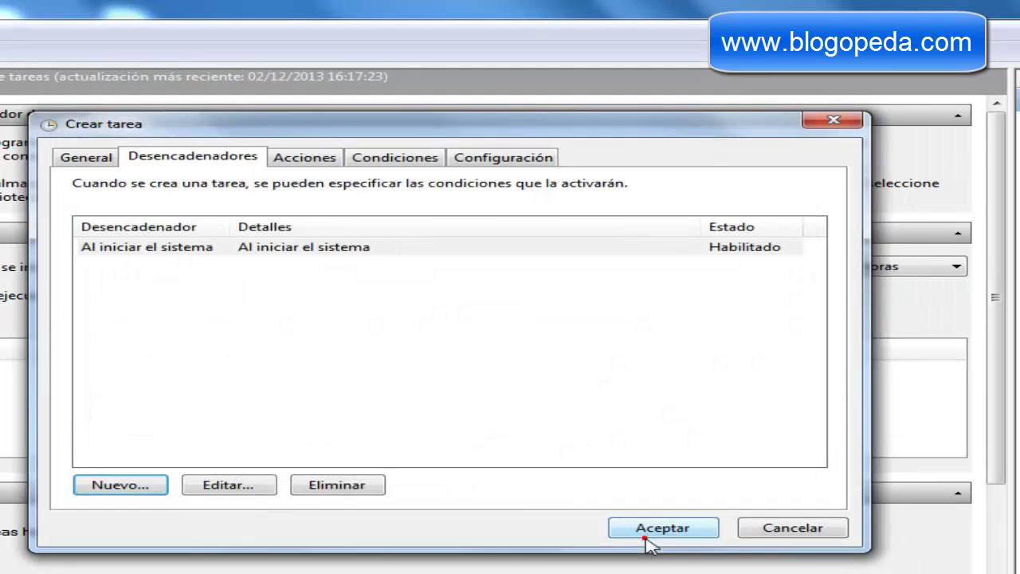
left_click(310, 158)
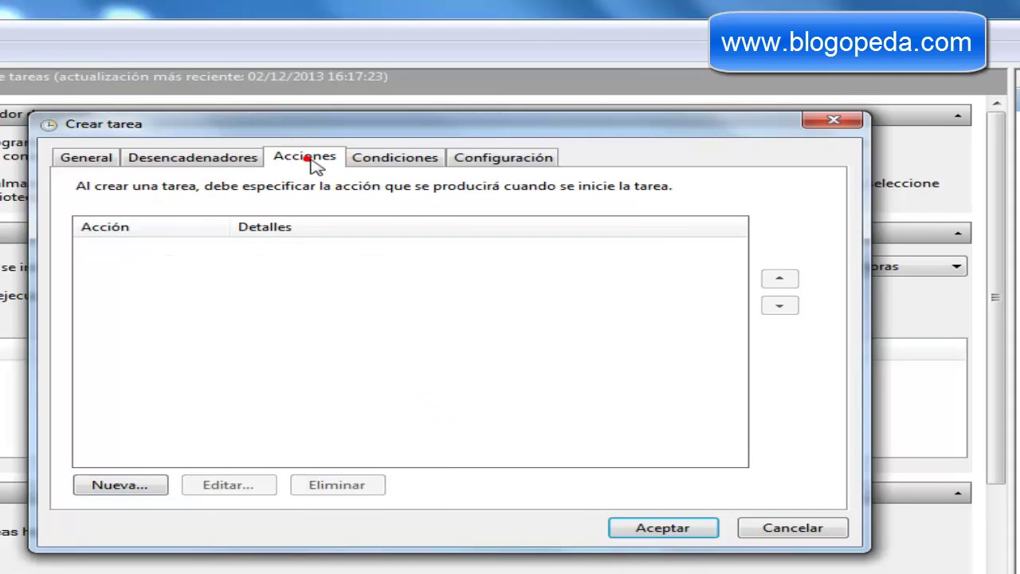
- Add an 'Iniciar un programa' action to the wifi task that runs wifi.bat from the Desktop
left_click(141, 488)
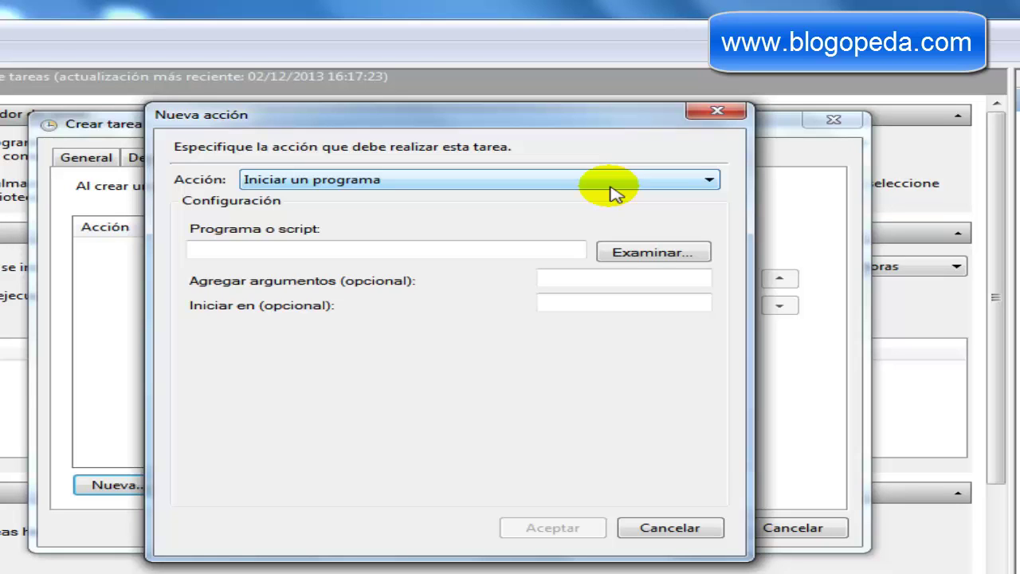
left_click(654, 187)
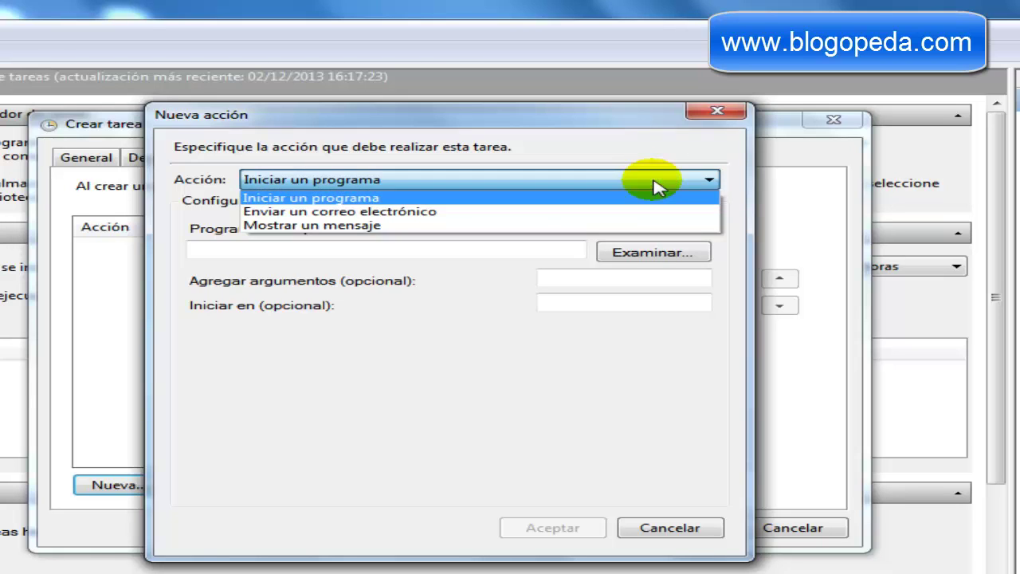
left_click(644, 186)
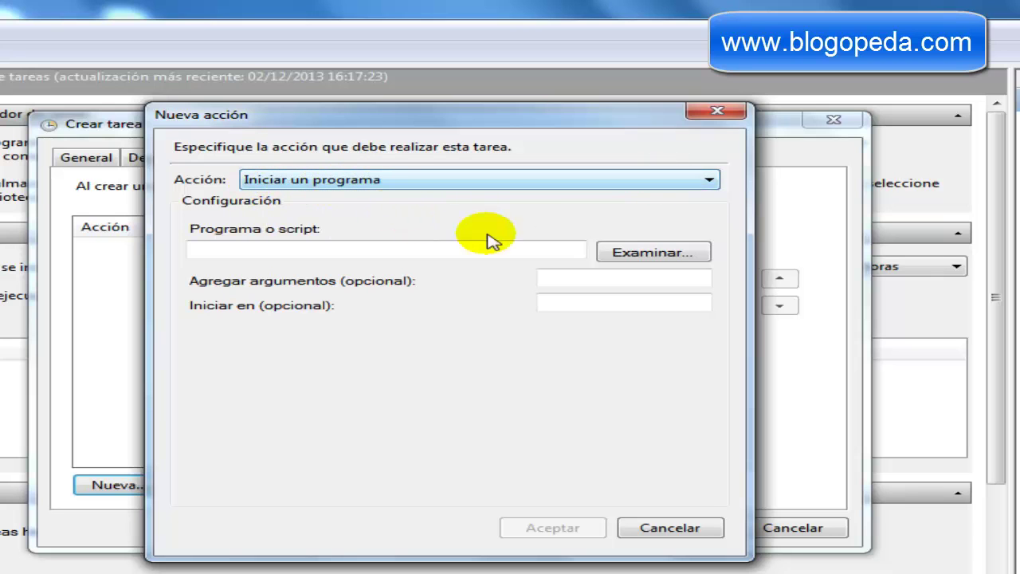
left_click(647, 253)
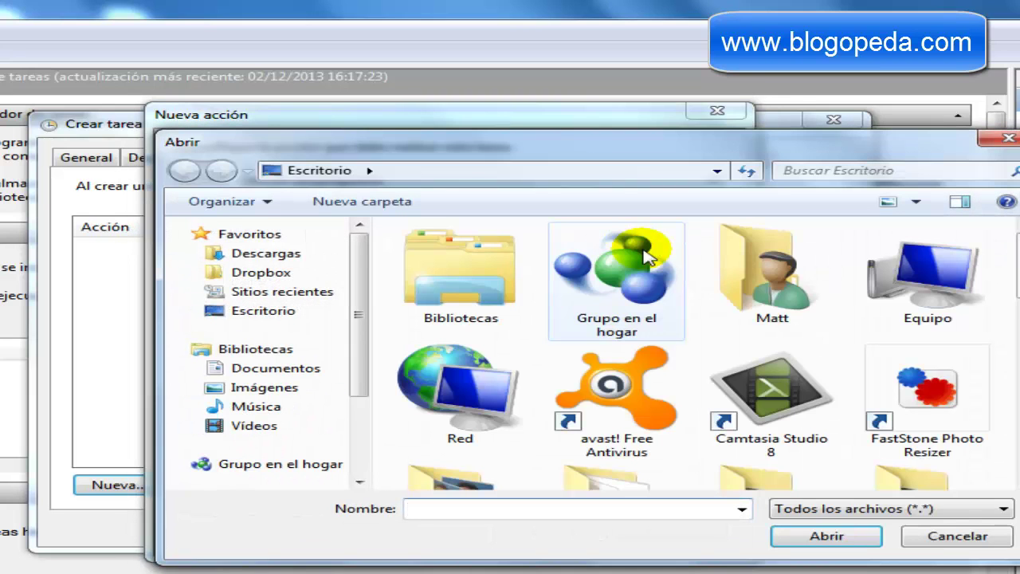
scroll(717, 351, "down", 5)
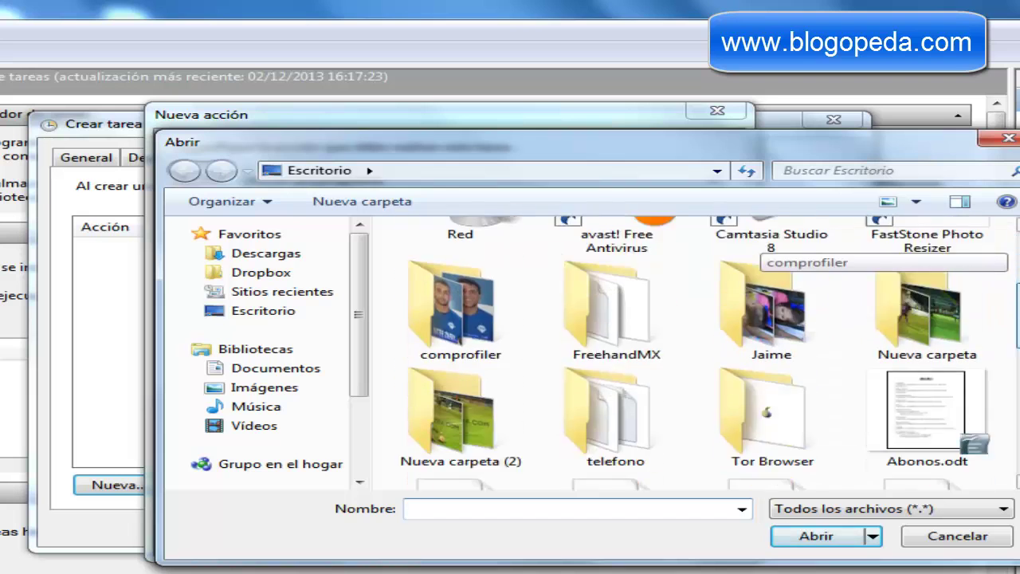
scroll(756, 255, "down", 3)
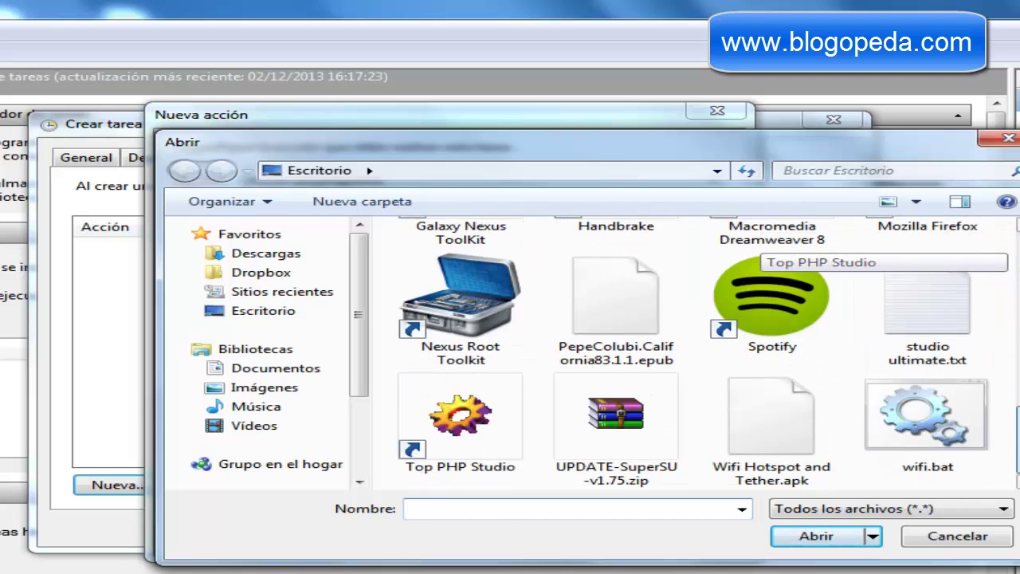
left_click(965, 442)
left_click(837, 536)
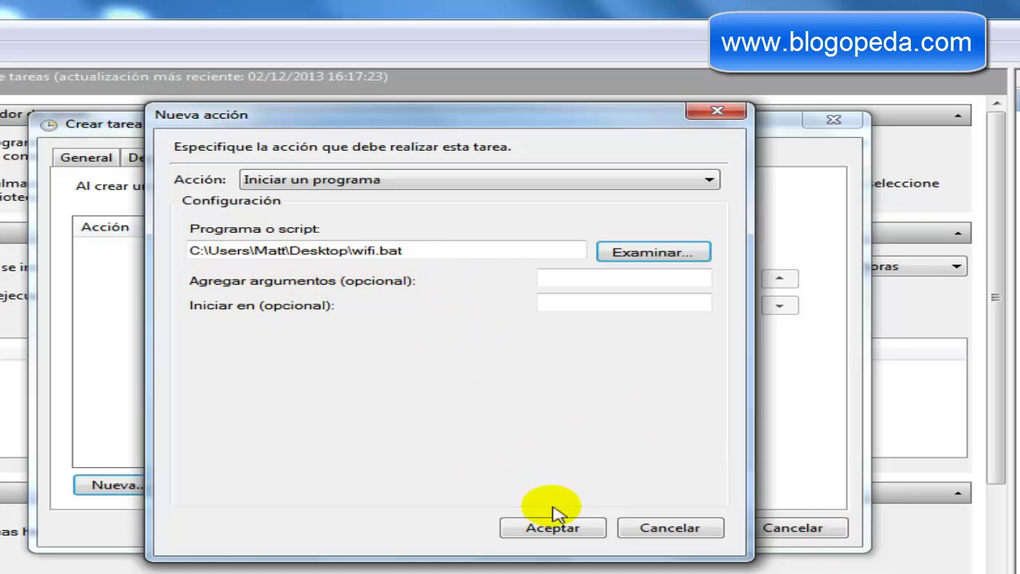
left_click(565, 534)
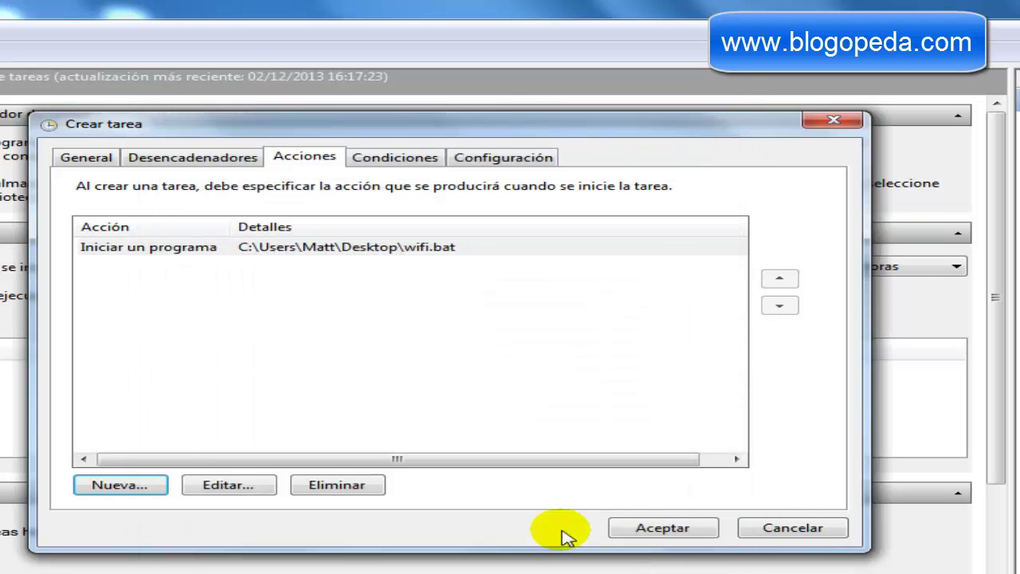
- Review the Condiciones and Configuración tabs, then save the wifi task
left_click(398, 162)
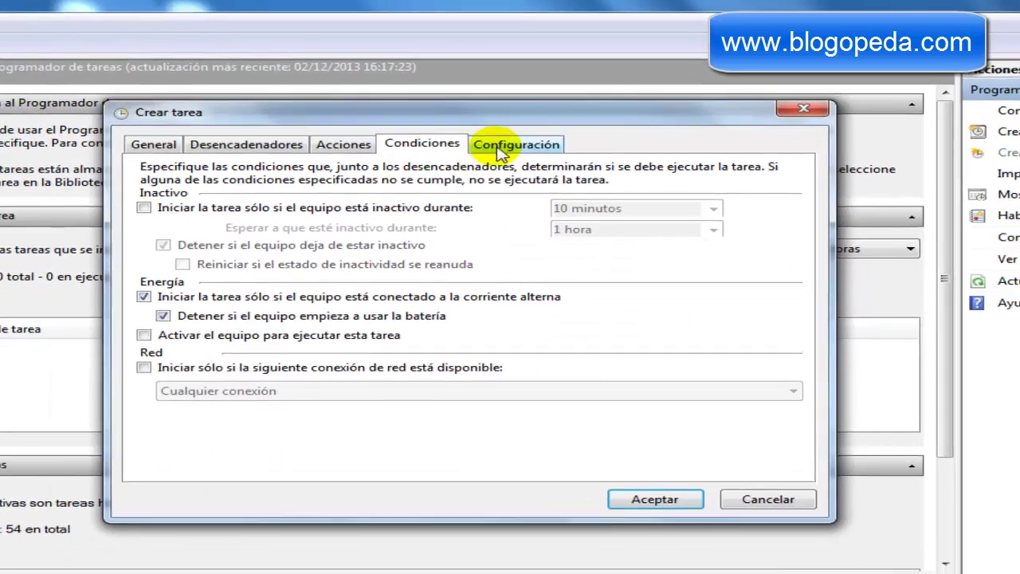
left_click(503, 157)
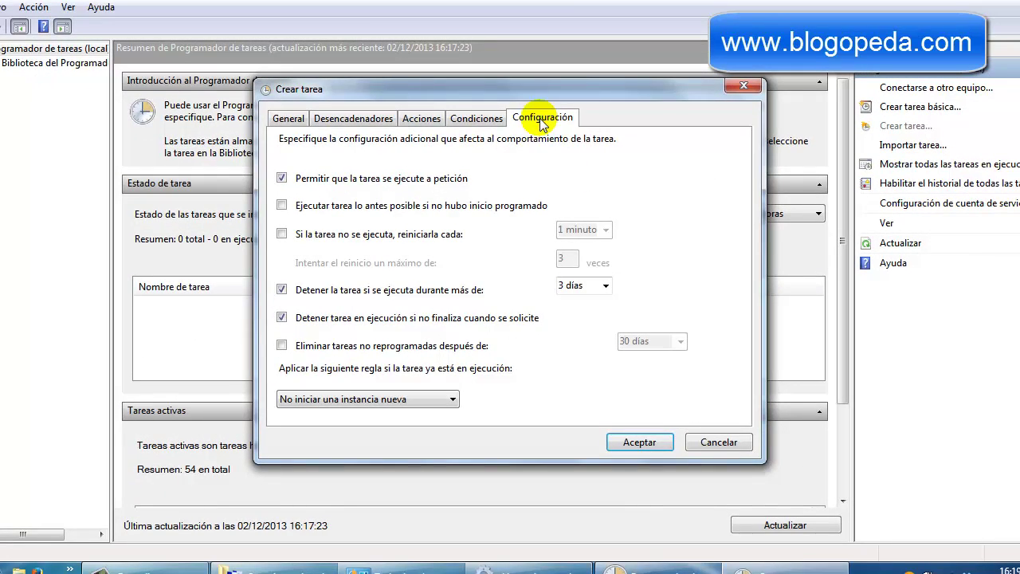
left_click(654, 443)
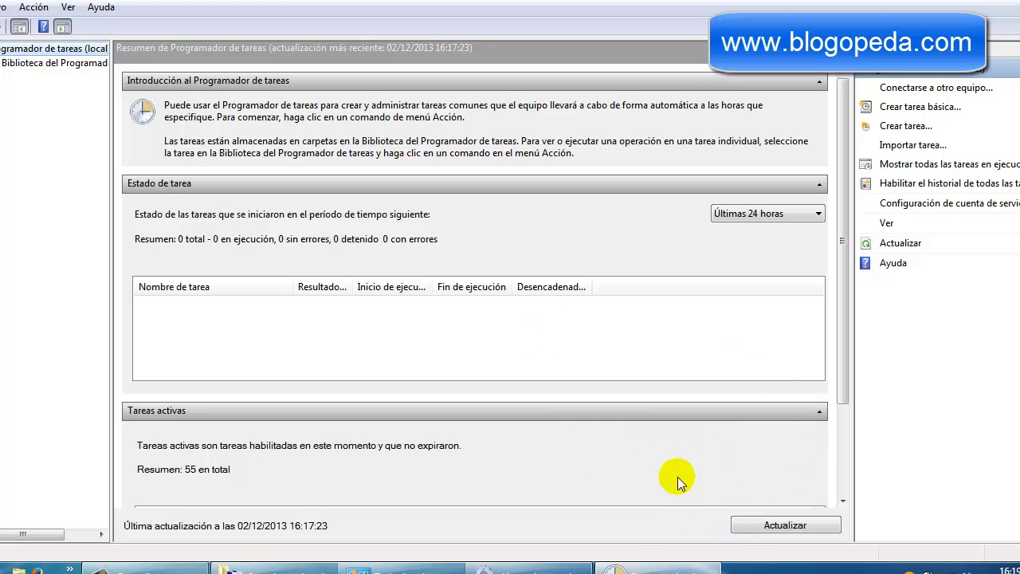
- Refresh the task summary, close Task Scheduler and return to the full Control Panel list
left_click(752, 525)
key("alt+F4")
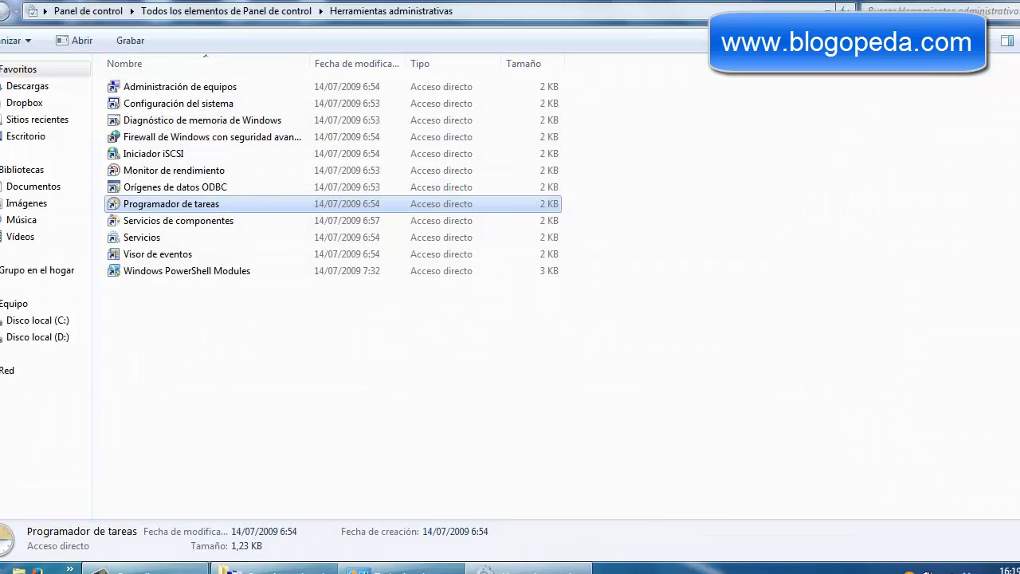
key("BackSpace")
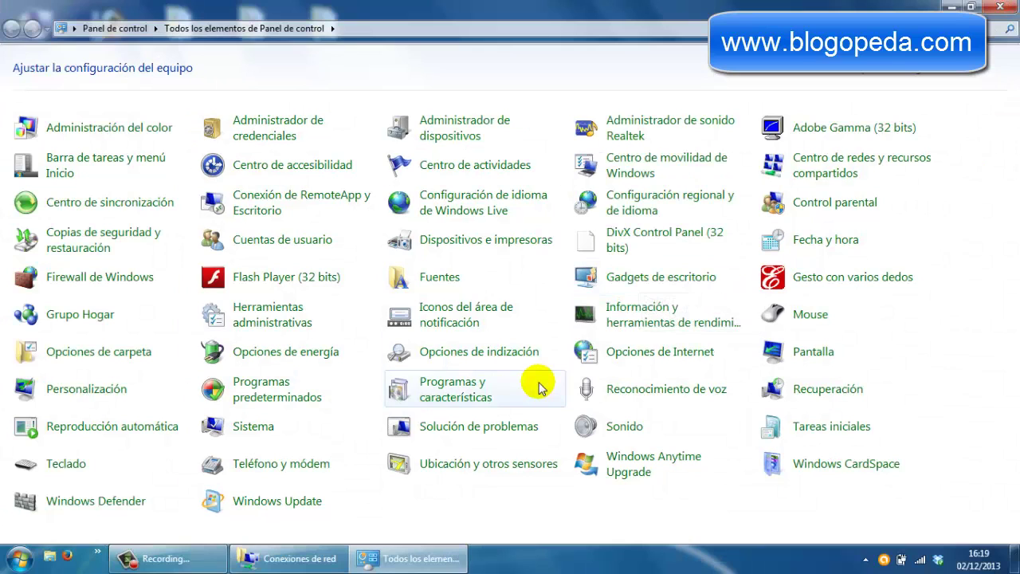